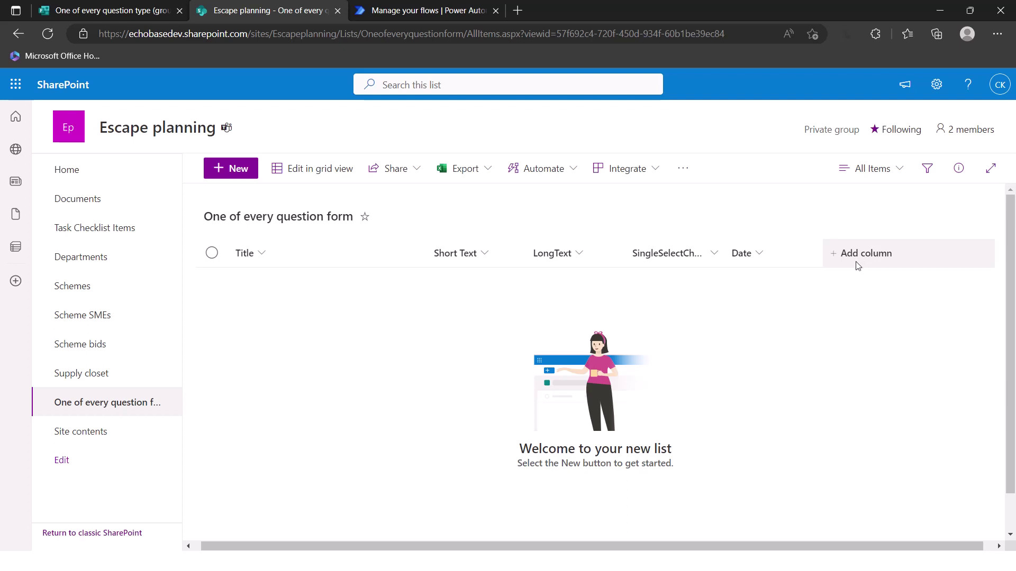
# Switch to the form in Microsoft Forms and review the options of the multi-select choice question in Section 2.
pyautogui.hotkey('alt', 'Tab')
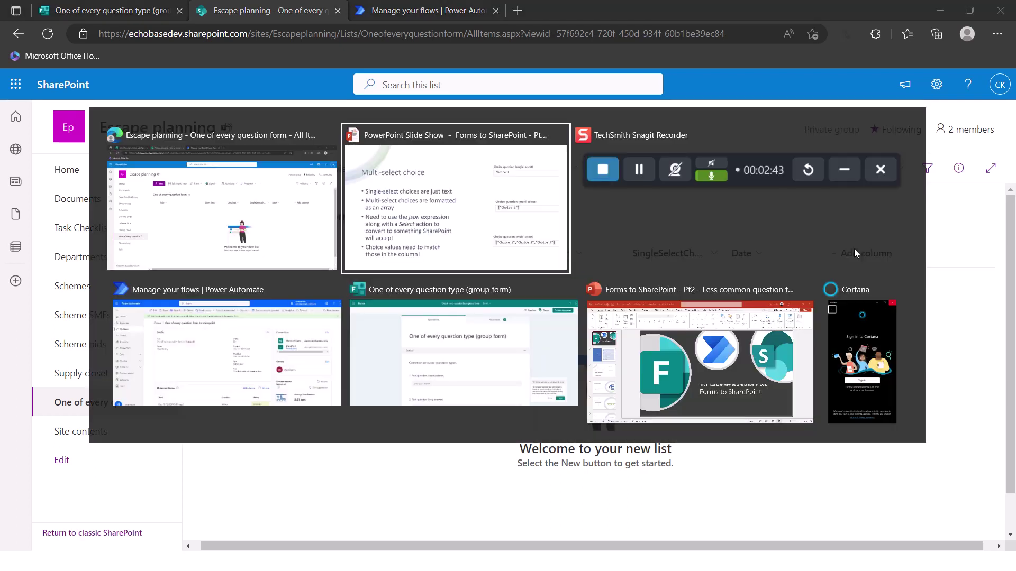
pyautogui.hotkey('alt', 'Tab')
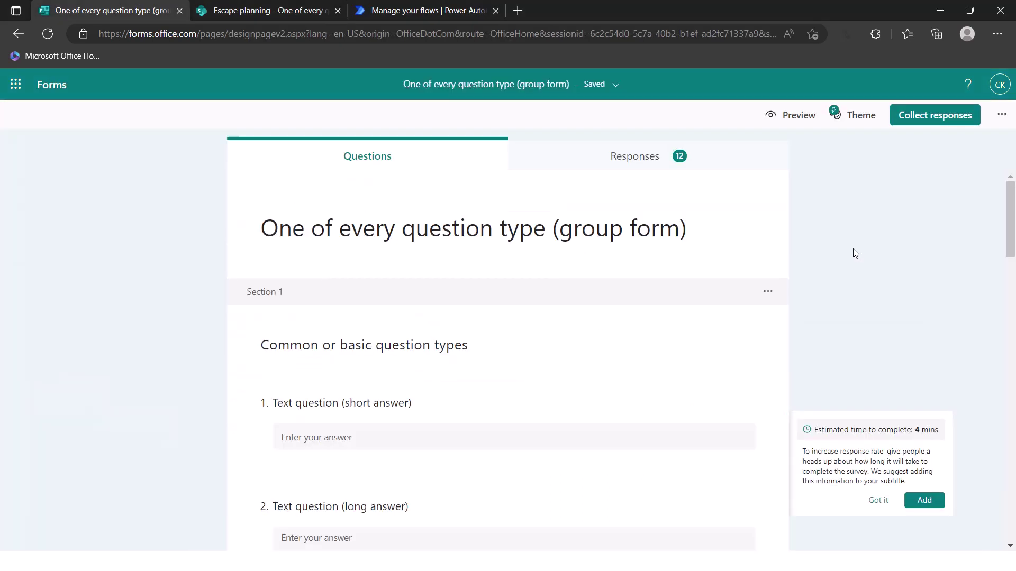
pyautogui.scroll(-5, 499, 326)
pyautogui.scroll(-8, 464, 347)
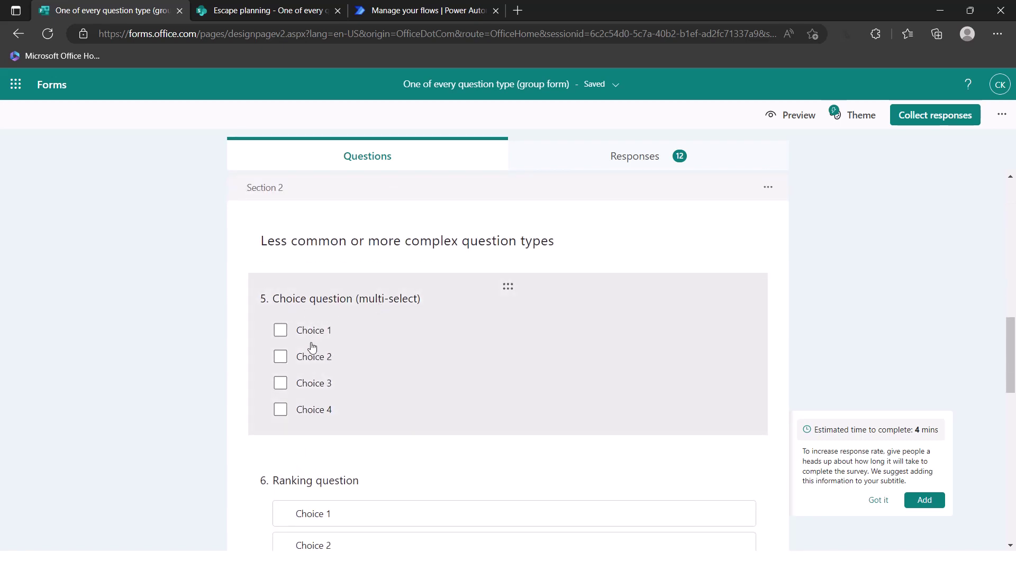
# Start a Choice column named MultiSelectChoice in the SharePoint list One of every question form.
pyautogui.click(265, 10)
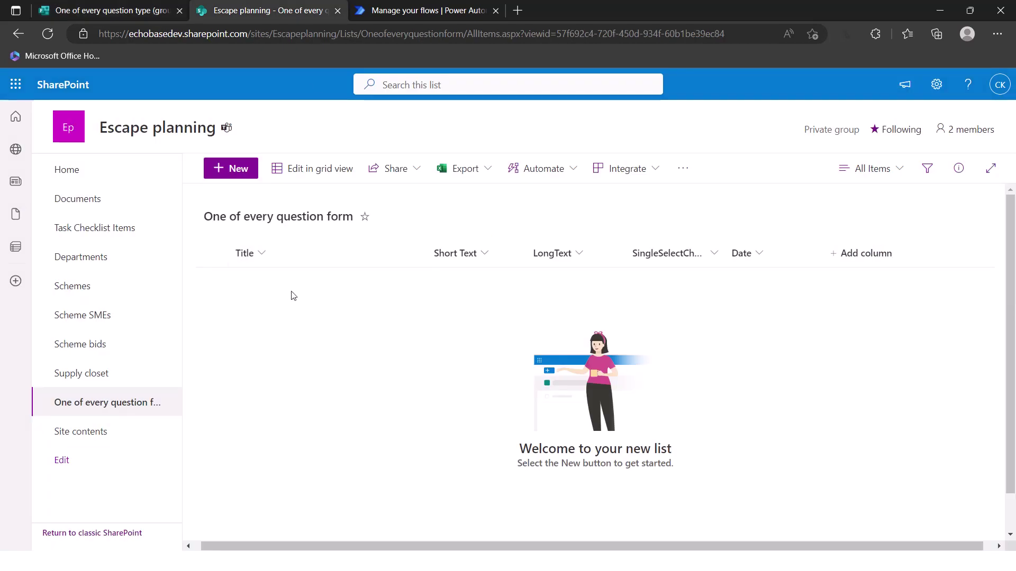
pyautogui.click(863, 253)
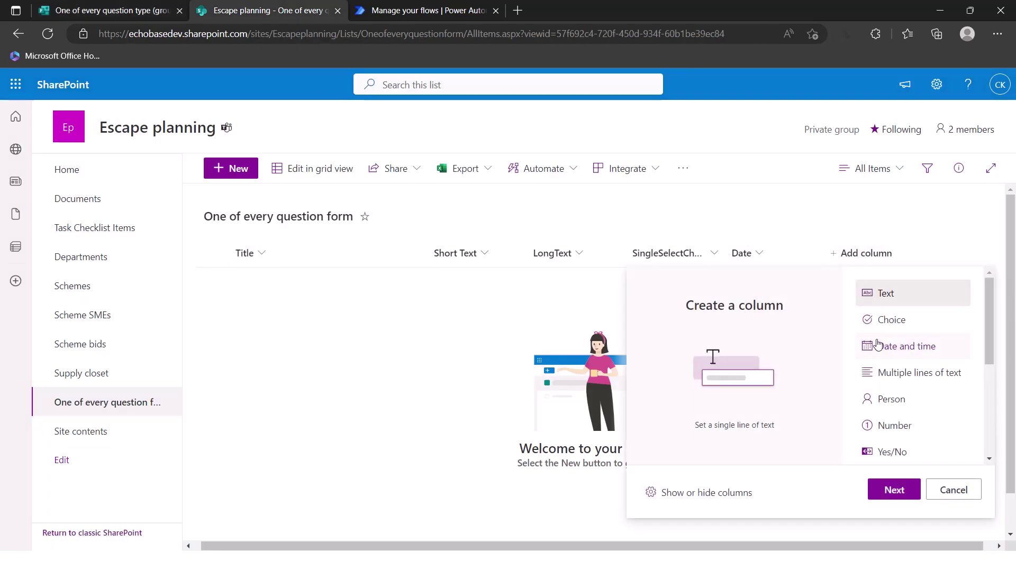
pyautogui.click(896, 322)
pyautogui.click(894, 490)
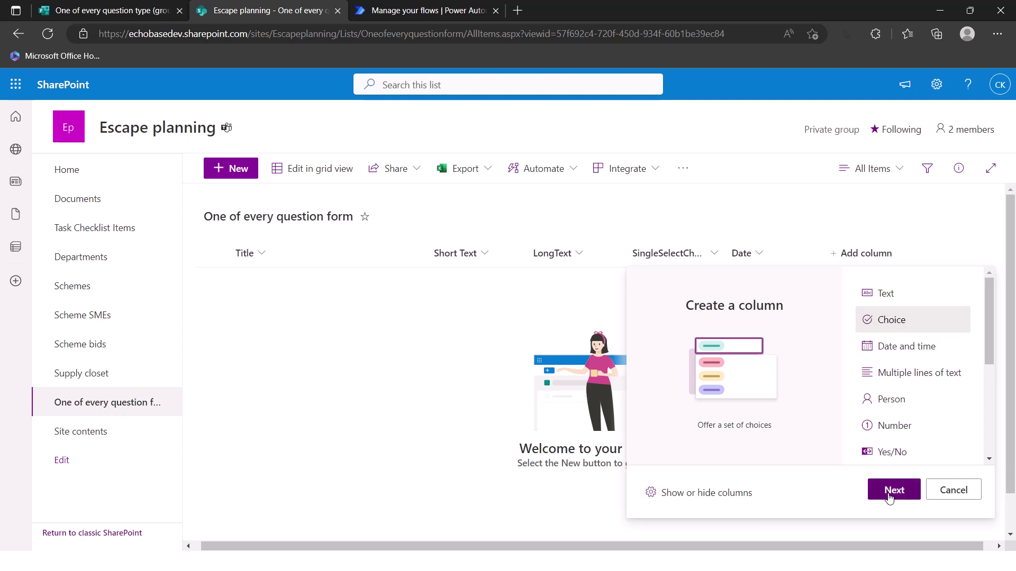
pyautogui.write('MultiSelectChoice')
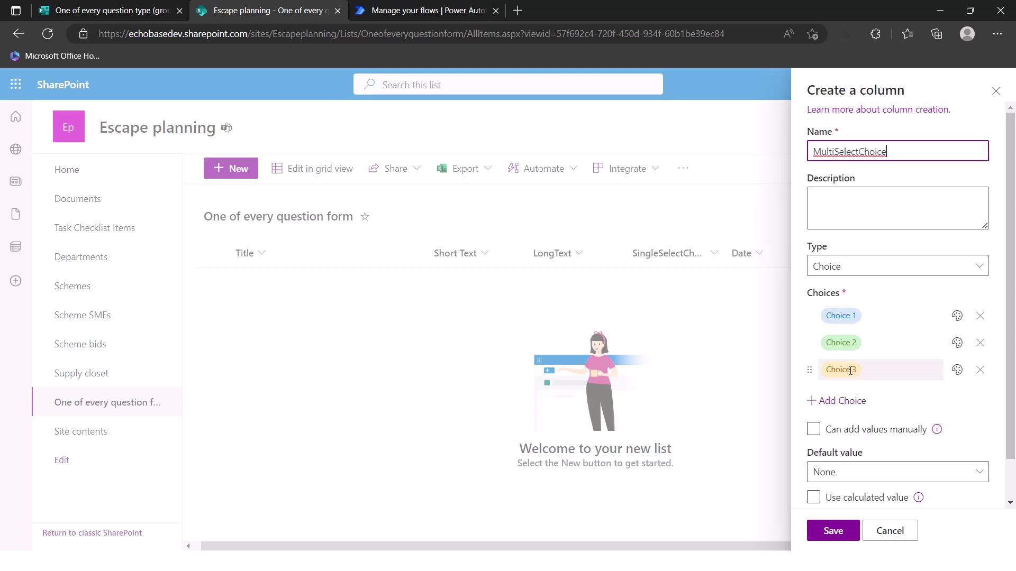
# Add Choice 4 to the column's choices, allow multiple selections and save the column.
pyautogui.click(842, 400)
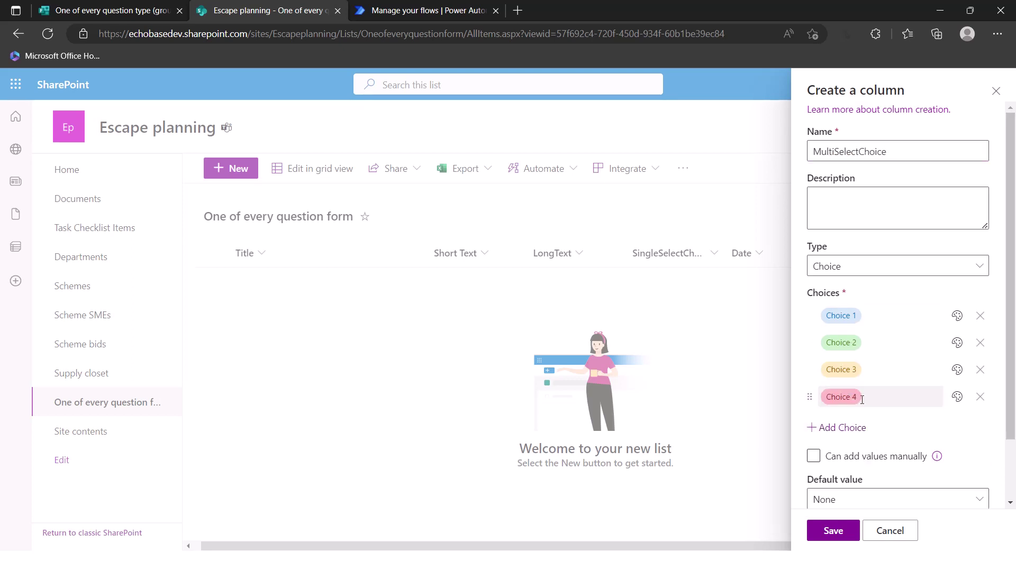
pyautogui.scroll(-2, 829, 510)
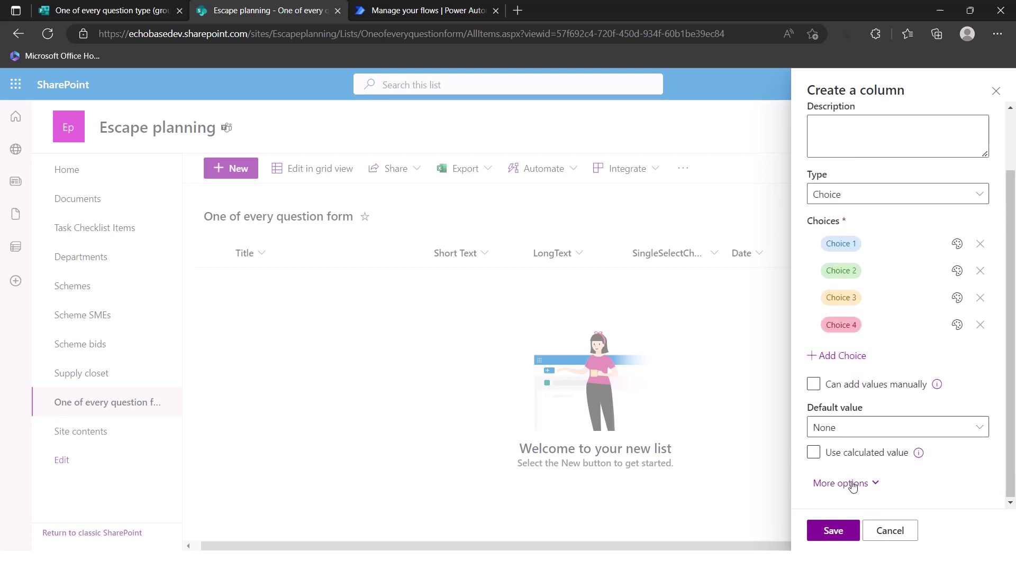
pyautogui.click(852, 485)
pyautogui.scroll(-3, 845, 456)
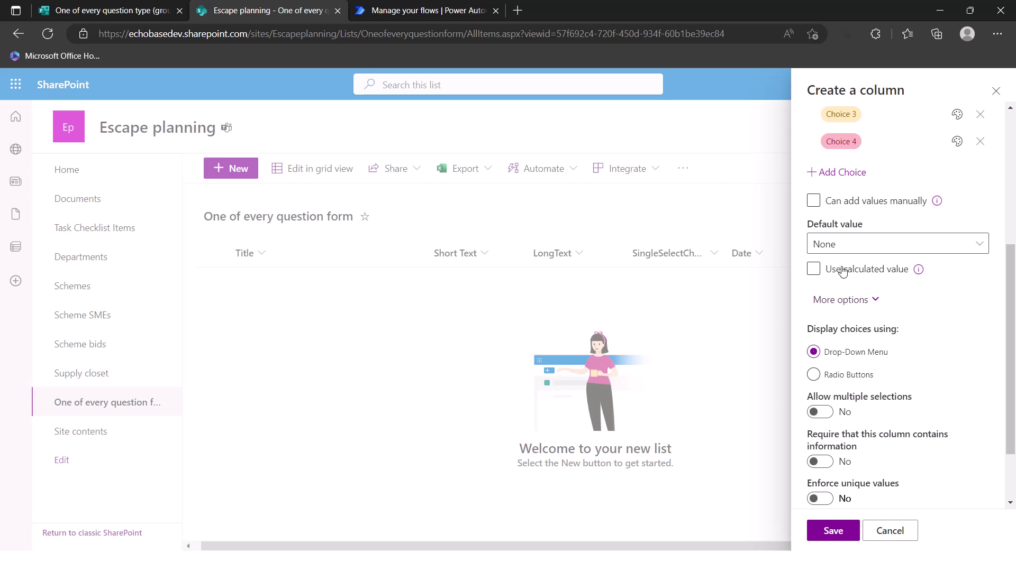
pyautogui.click(820, 416)
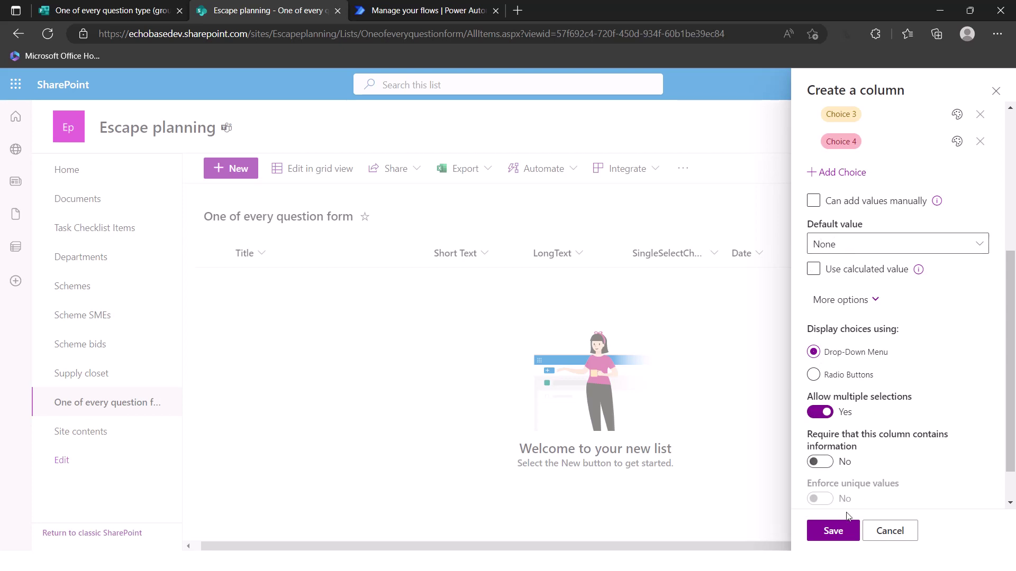
pyautogui.click(839, 526)
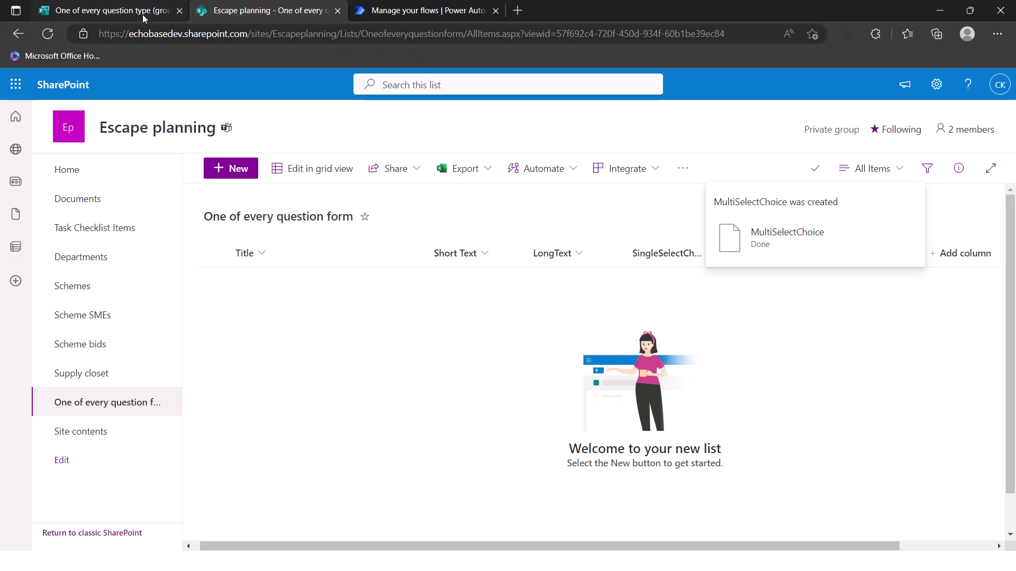
# Switch to Power Automate, open the flow One of every question form to sharepoint for editing and expand its Create item action.
pyautogui.click(415, 7)
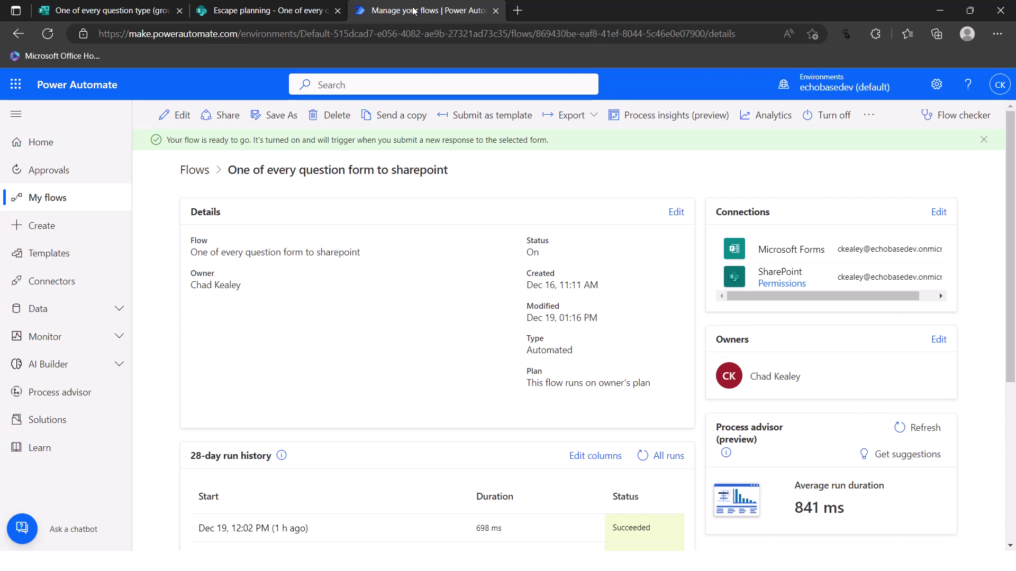
pyautogui.click(182, 117)
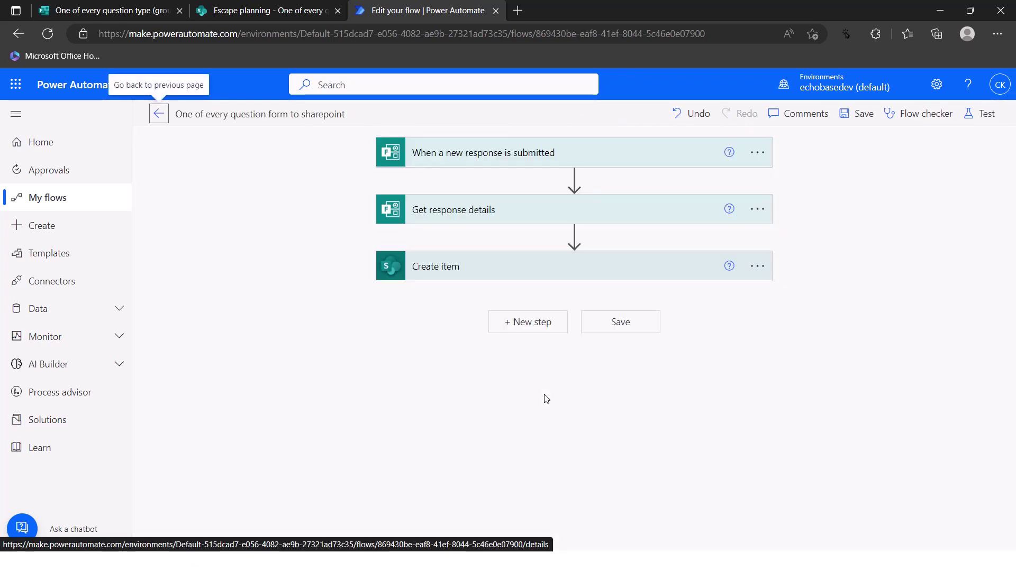
pyautogui.click(657, 273)
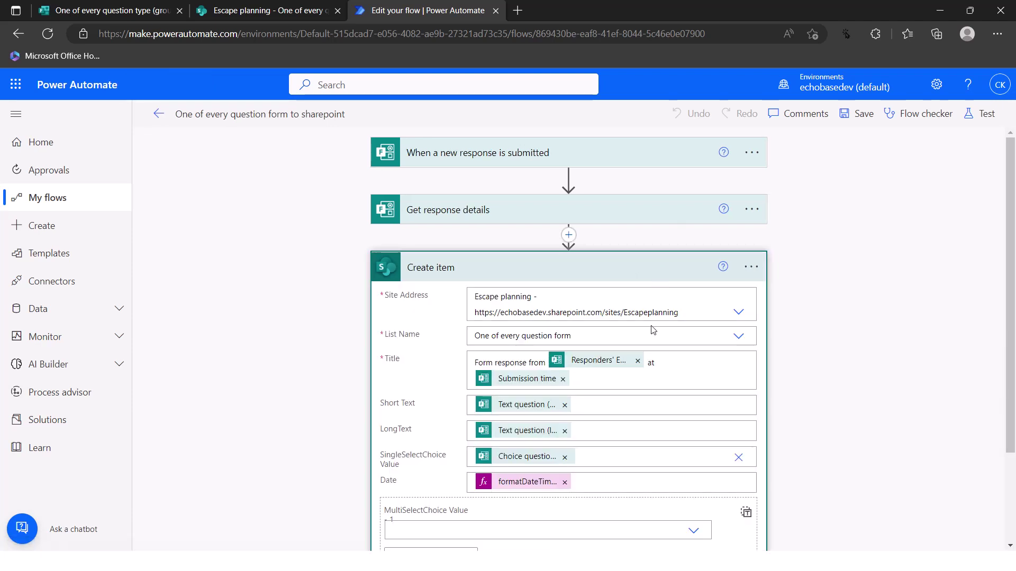
pyautogui.scroll(-2, 564, 376)
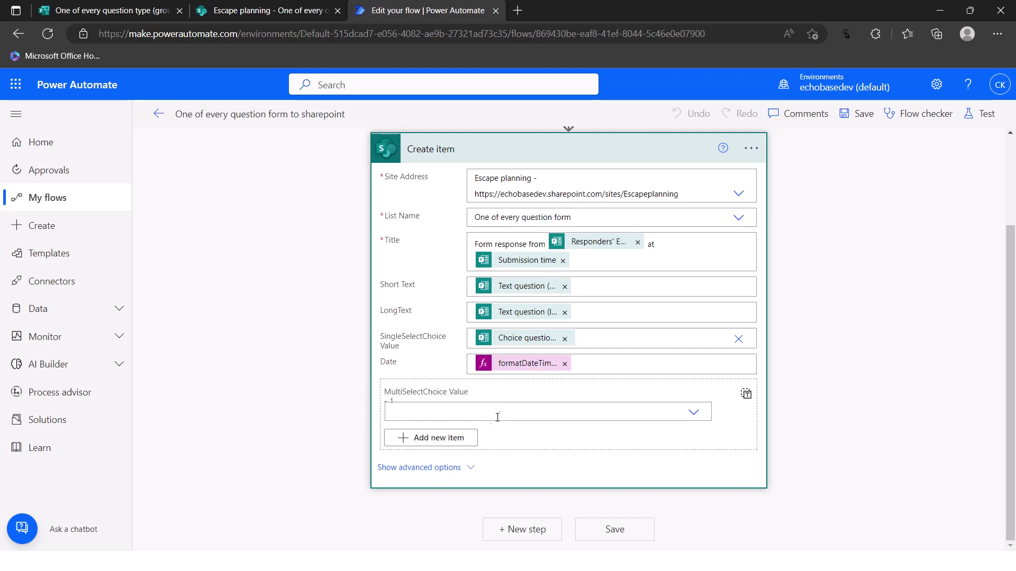
# Give the MultiSelectChoice field in Create item two sample values, Choice 1 and Choice 2.
pyautogui.click(533, 411)
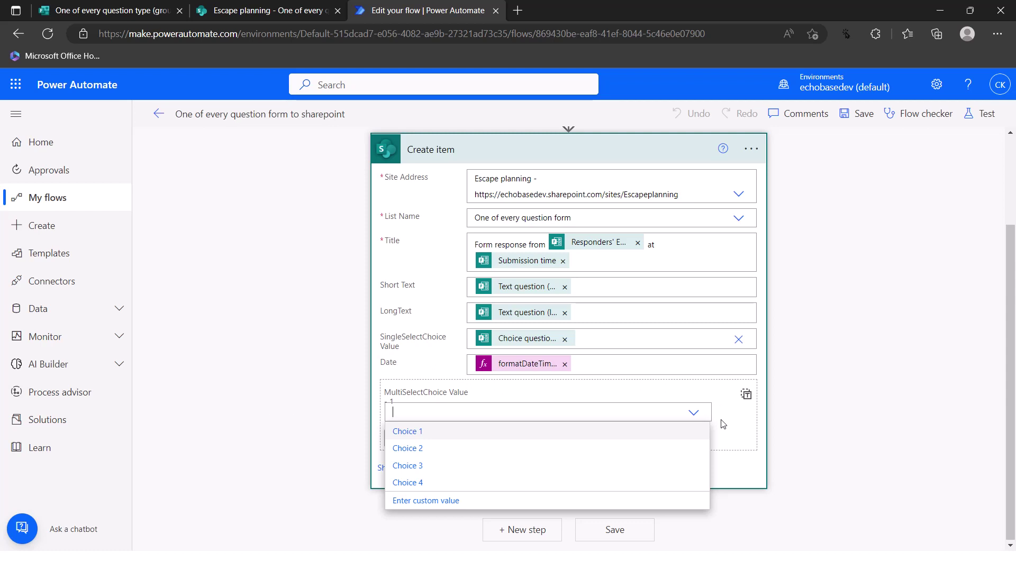
pyautogui.click(408, 432)
pyautogui.click(432, 439)
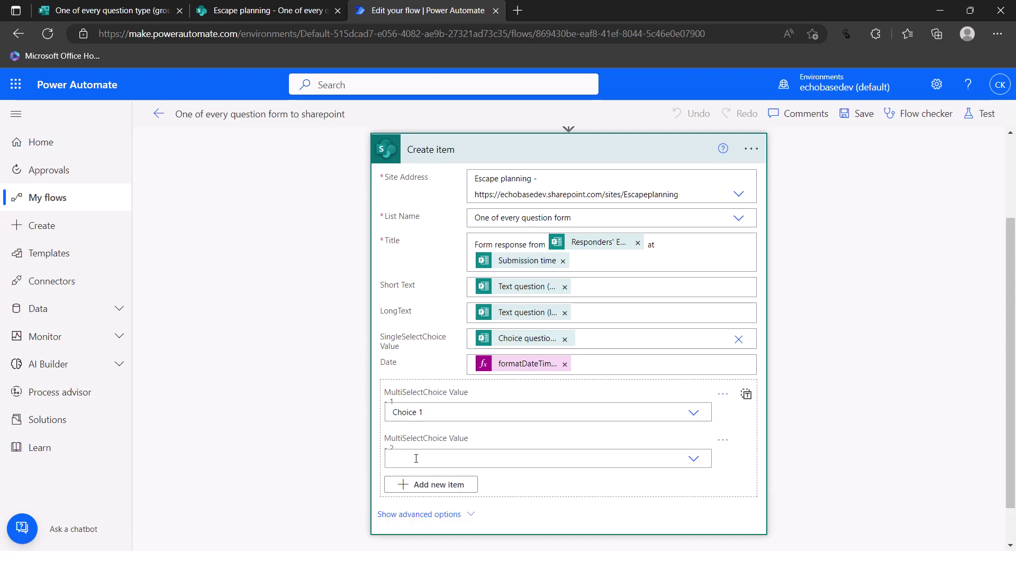
pyautogui.click(412, 459)
pyautogui.click(423, 498)
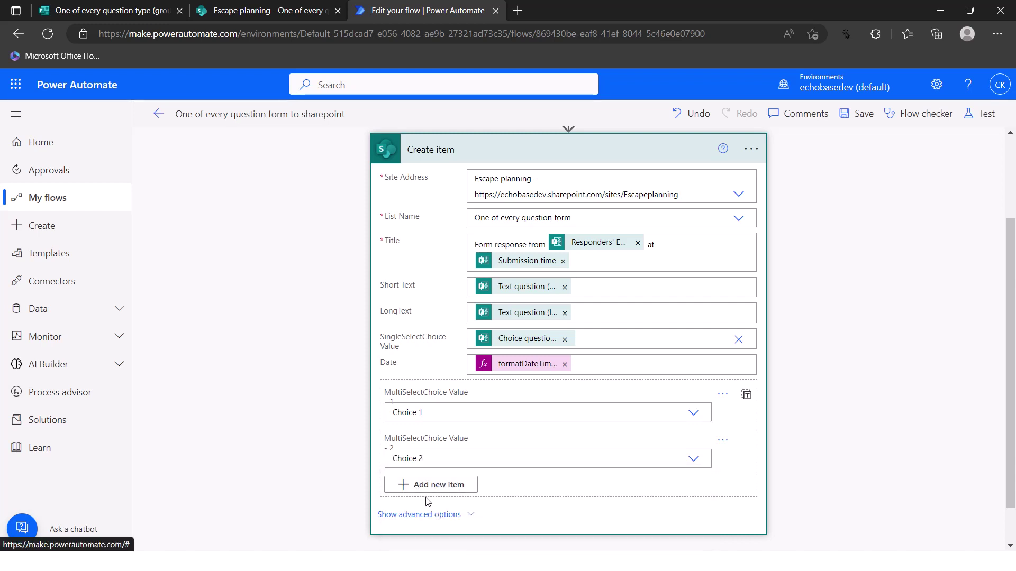
# Switch MultiSelectChoice to entire-array input and inspect the Value key and choice text in its first entry.
pyautogui.click(747, 397)
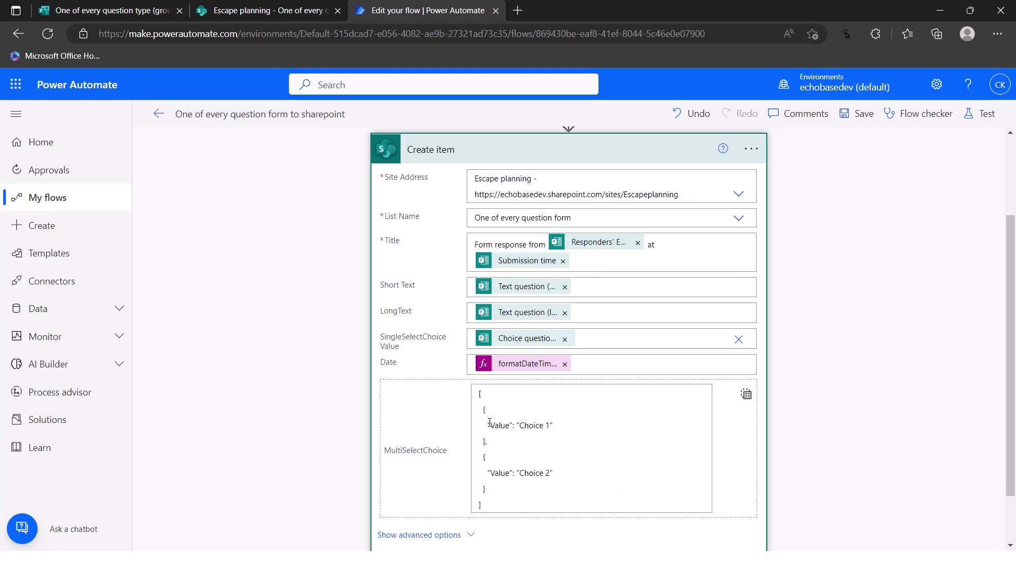
pyautogui.doubleClick(521, 427)
pyautogui.hotkey('shift', 'End')
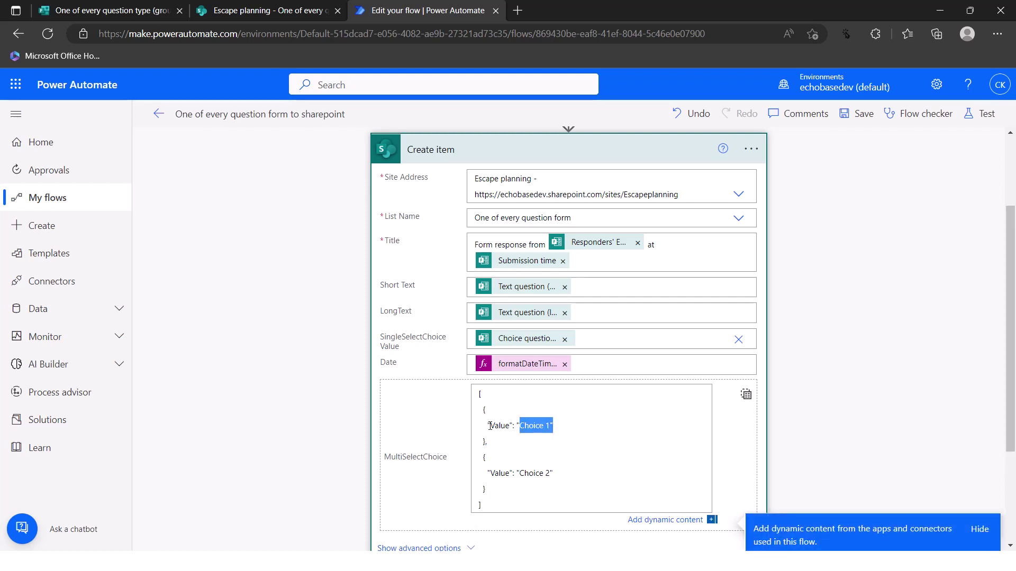
pyautogui.moveTo(491, 427); pyautogui.dragTo(512, 427)
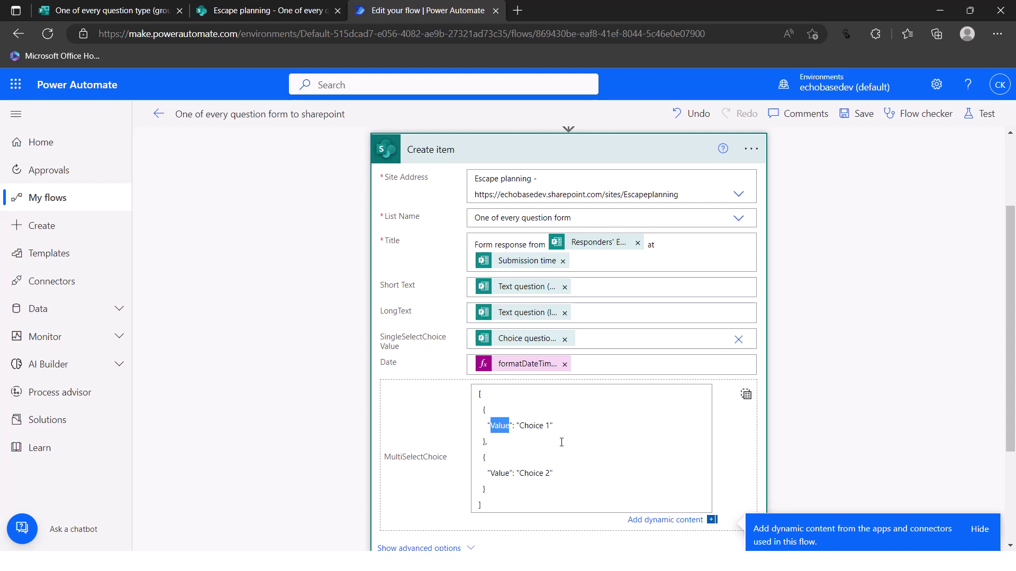
# Insert a Data Operation Select action between Get response details and Create item.
pyautogui.scroll(4, 574, 426)
pyautogui.scroll(-7, 582, 449)
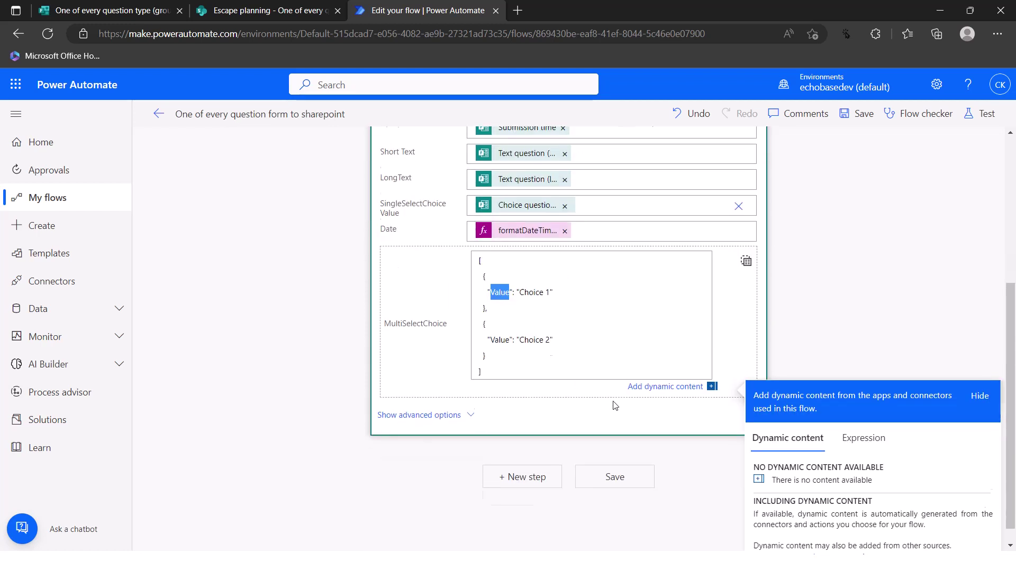
pyautogui.scroll(2, 614, 406)
pyautogui.scroll(3, 585, 249)
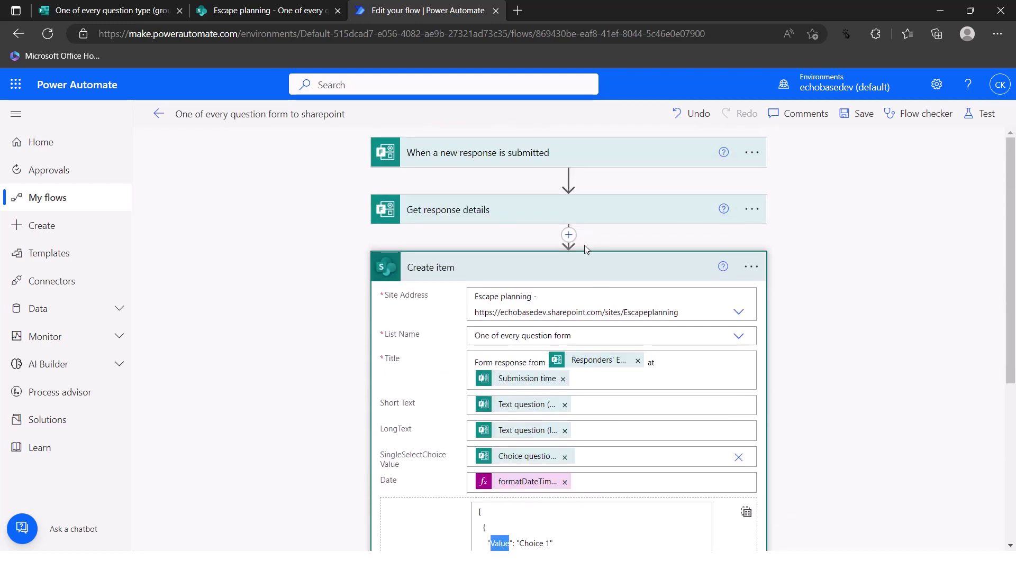
pyautogui.click(568, 235)
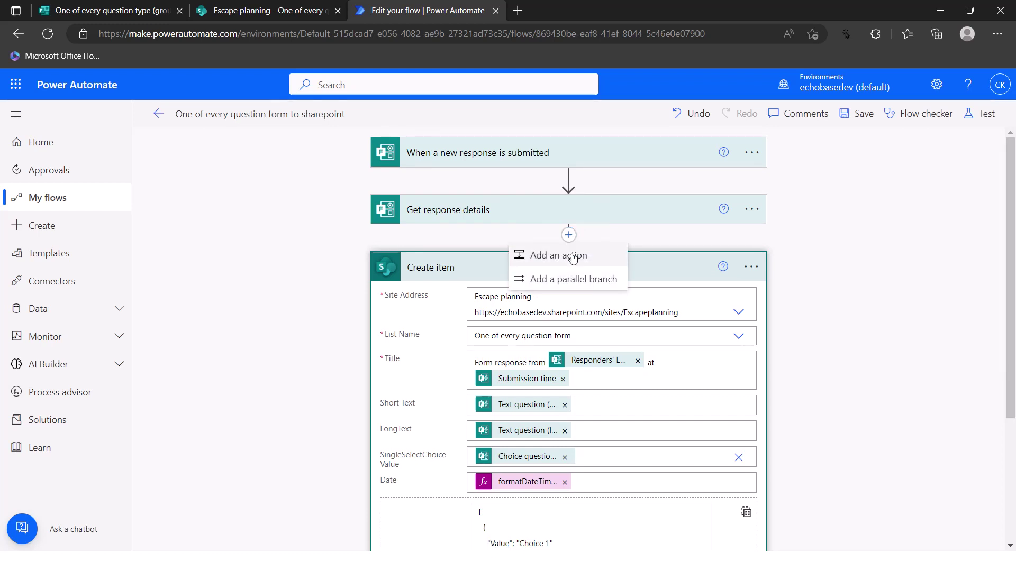
pyautogui.click(572, 257)
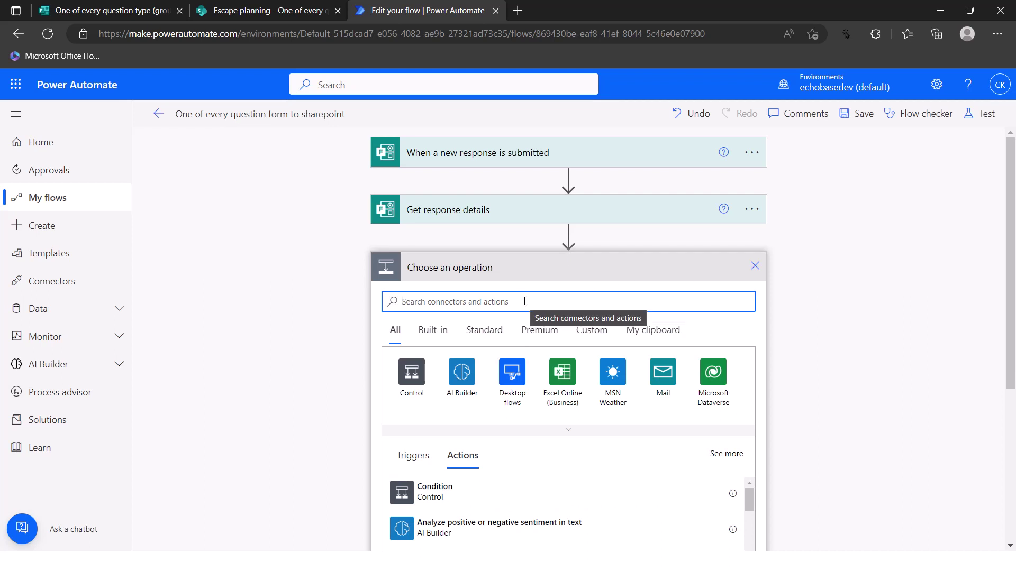
pyautogui.write('select')
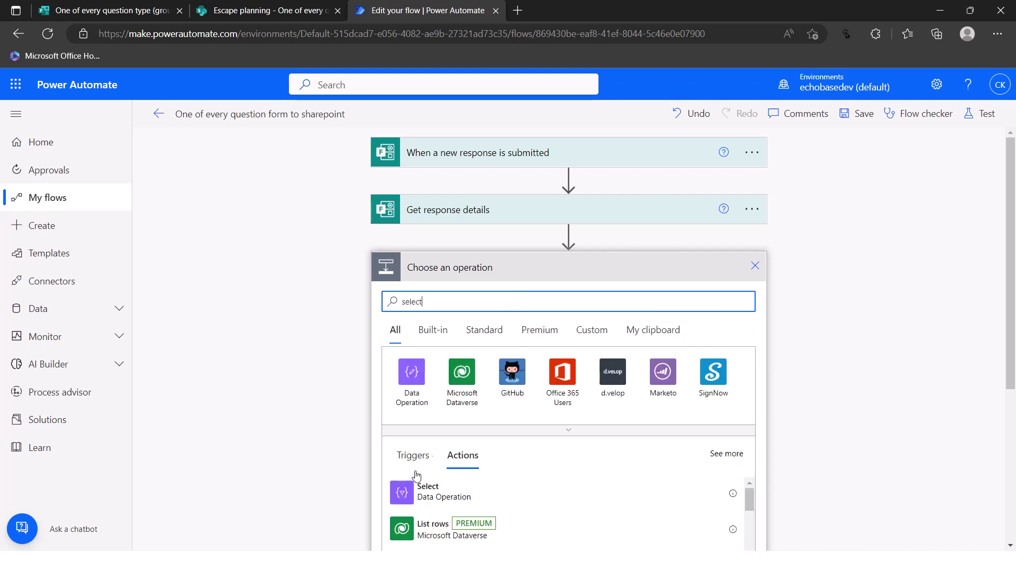
pyautogui.click(420, 497)
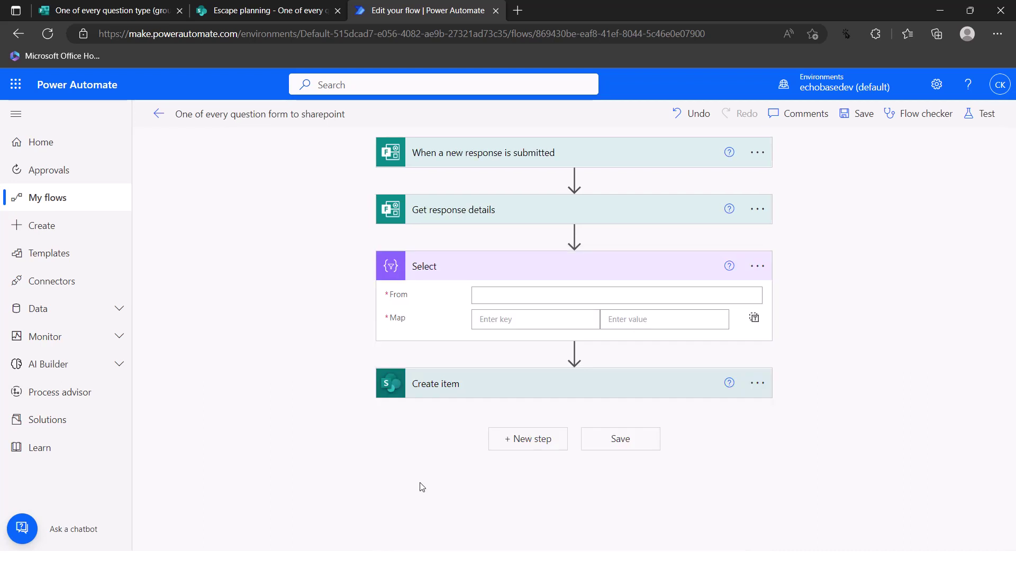
# Set the Select action's From input to a json() expression wrapping the Choice question (multi-select) answer.
pyautogui.click(484, 300)
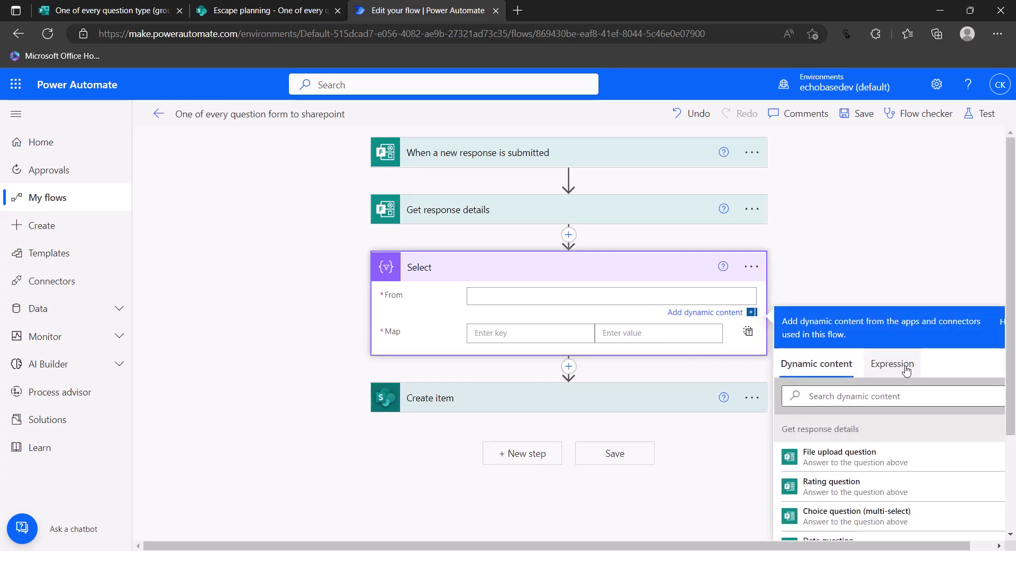
pyautogui.scroll(-1, 834, 498)
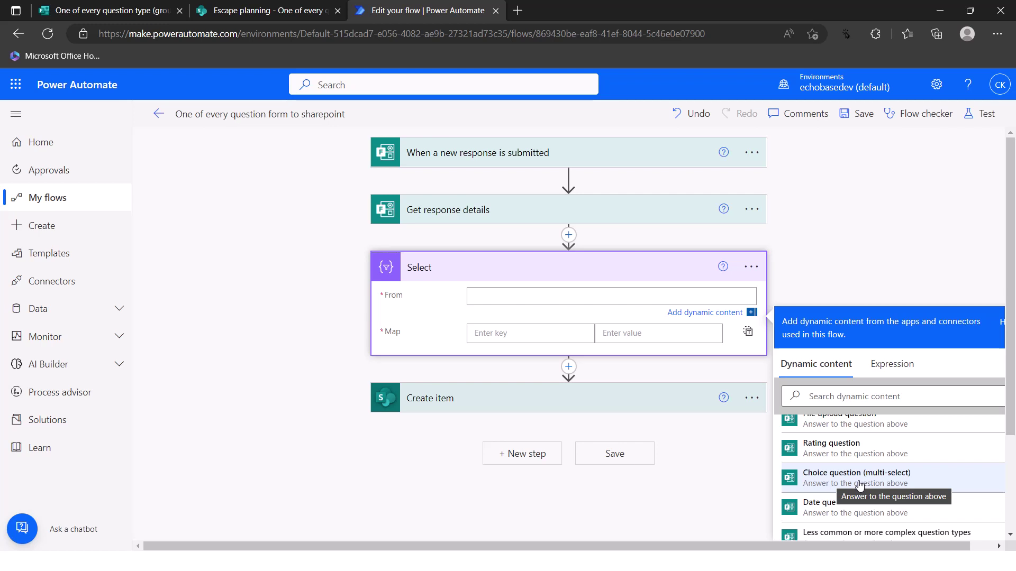
pyautogui.click(893, 365)
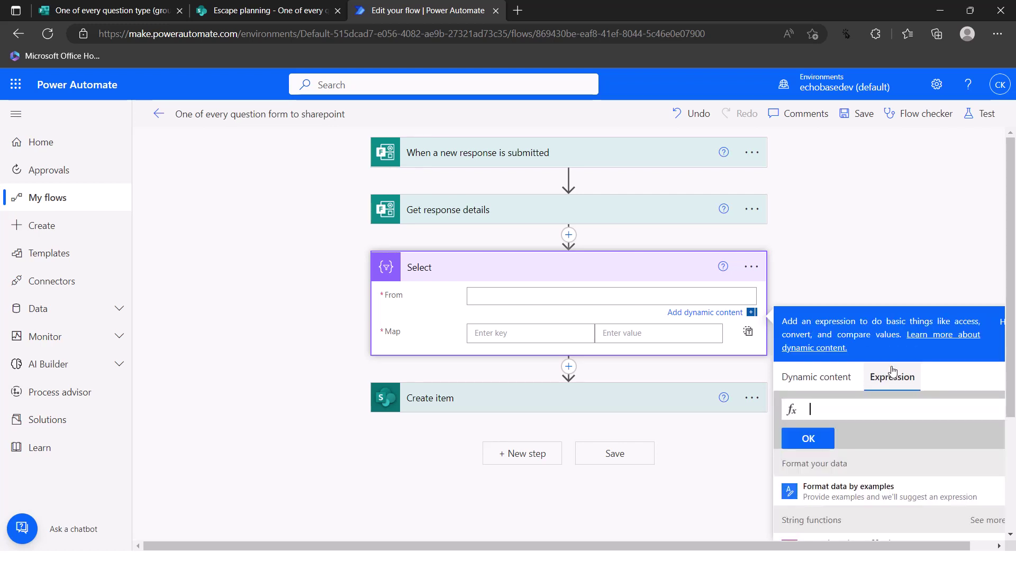
pyautogui.write('json(')
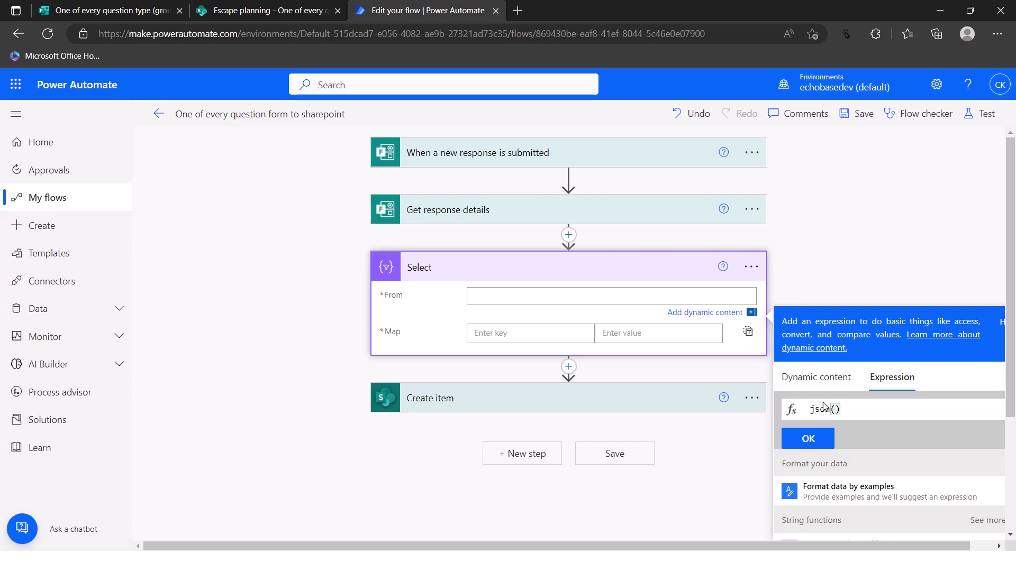
pyautogui.click(825, 377)
pyautogui.scroll(-3, 832, 529)
pyautogui.scroll(1, 822, 494)
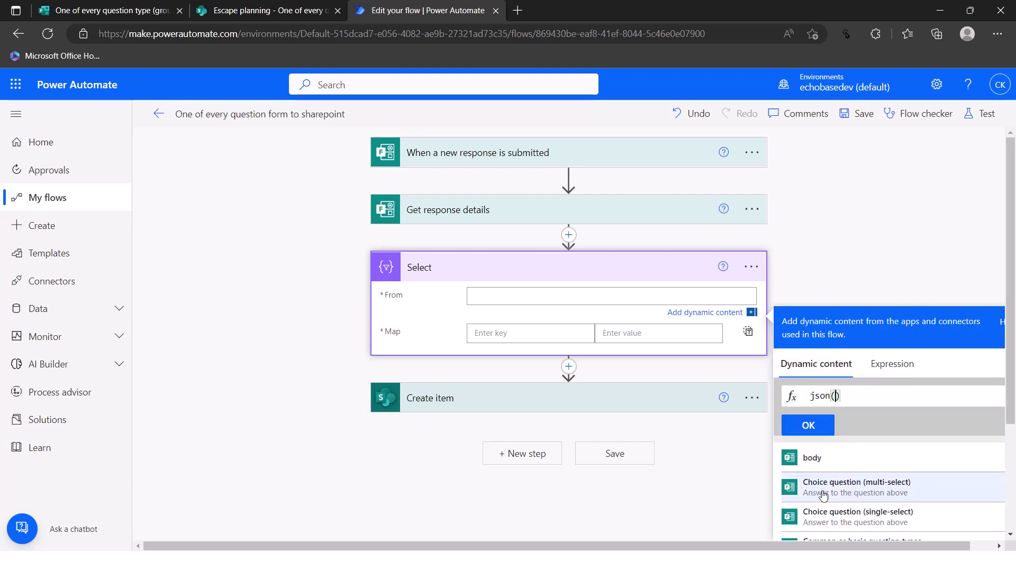
pyautogui.click(838, 488)
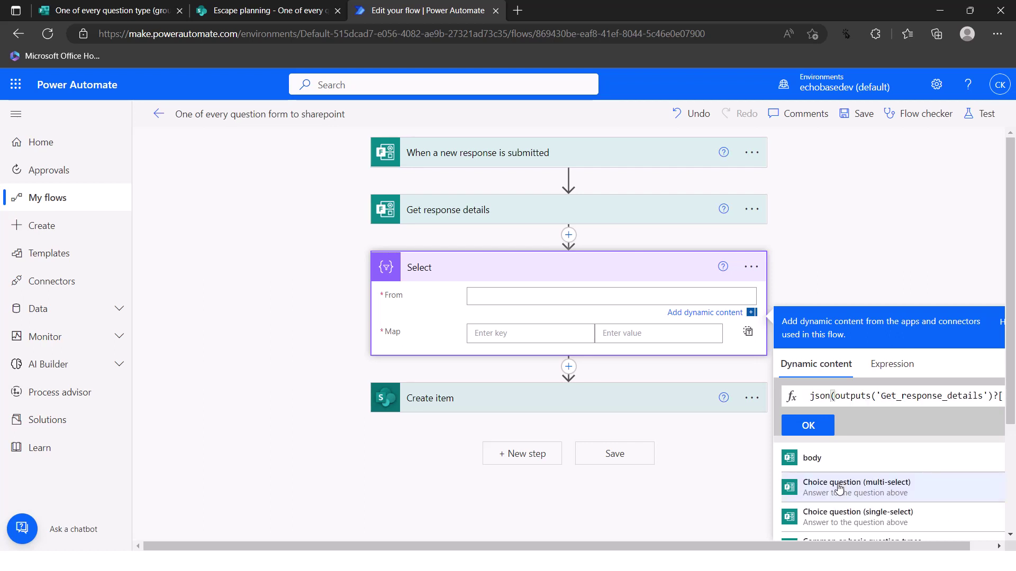
pyautogui.click(814, 423)
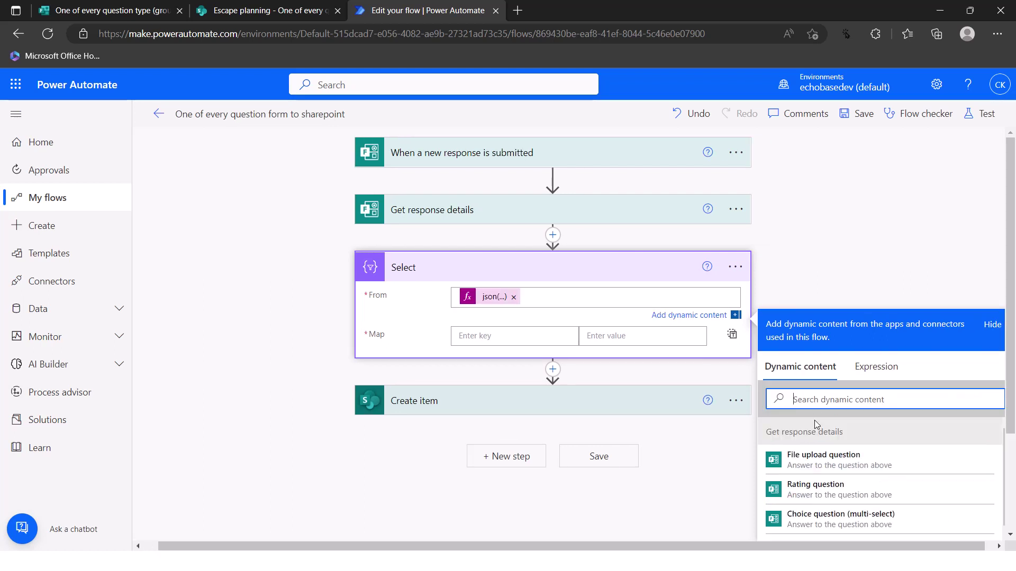
# Copy the Value key name from Create item's MultiSelectChoice array into the Select action's first Map key.
pyautogui.click(596, 412)
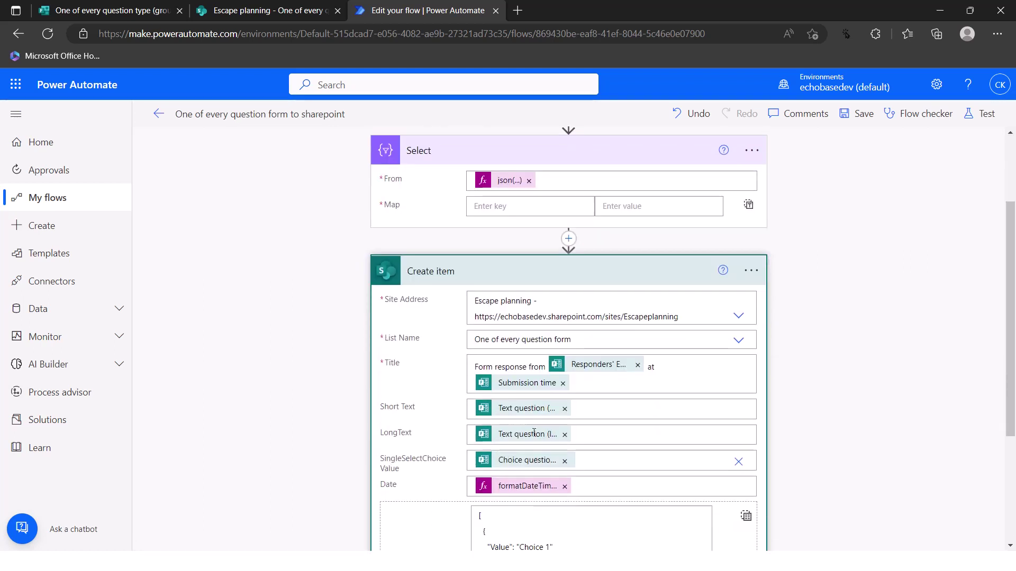
pyautogui.moveTo(490, 408); pyautogui.dragTo(509, 411)
pyautogui.hotkey('ctrl', 'c')
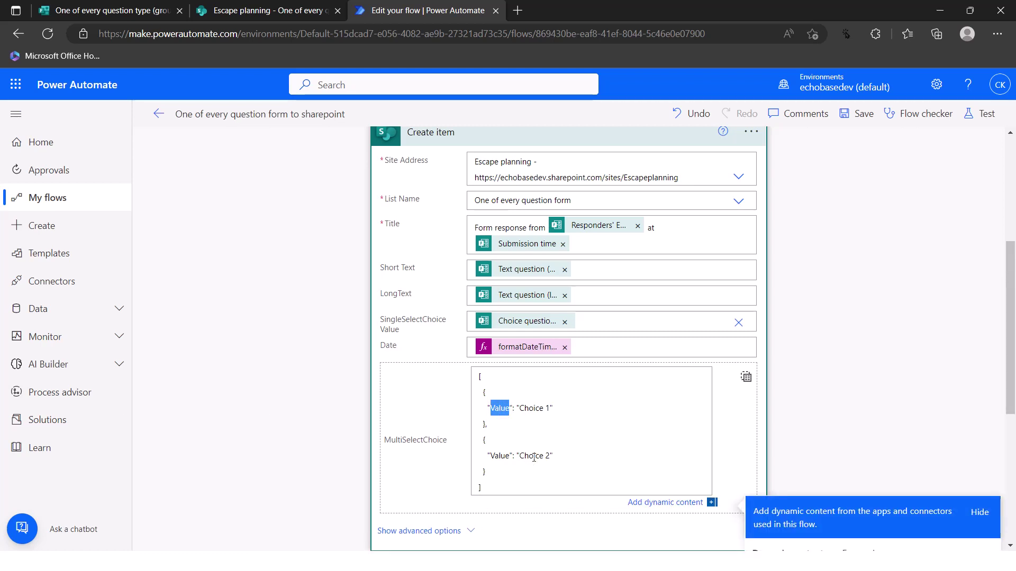
pyautogui.scroll(5, 533, 457)
pyautogui.click(512, 321)
pyautogui.hotkey('ctrl', 'v')
# Map the Value key in the Select action to the expression item().
pyautogui.click(646, 322)
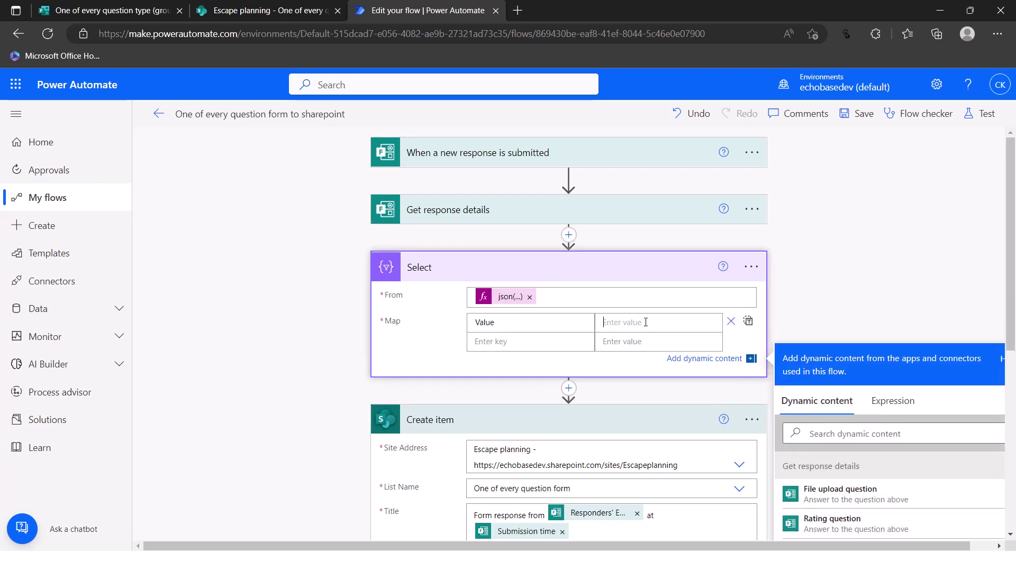
pyautogui.click(893, 401)
pyautogui.click(845, 450)
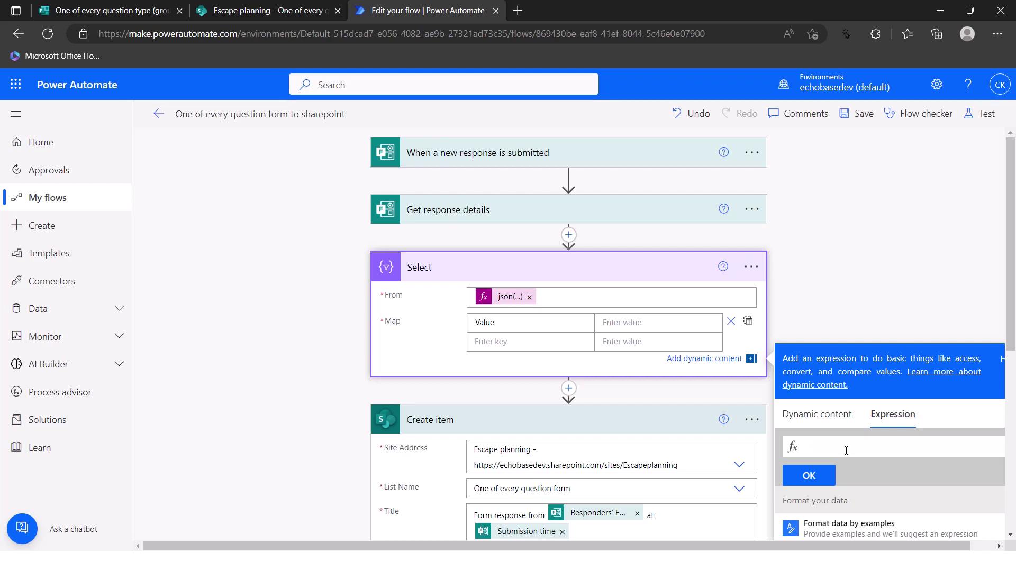
pyautogui.write('item()')
pyautogui.click(824, 482)
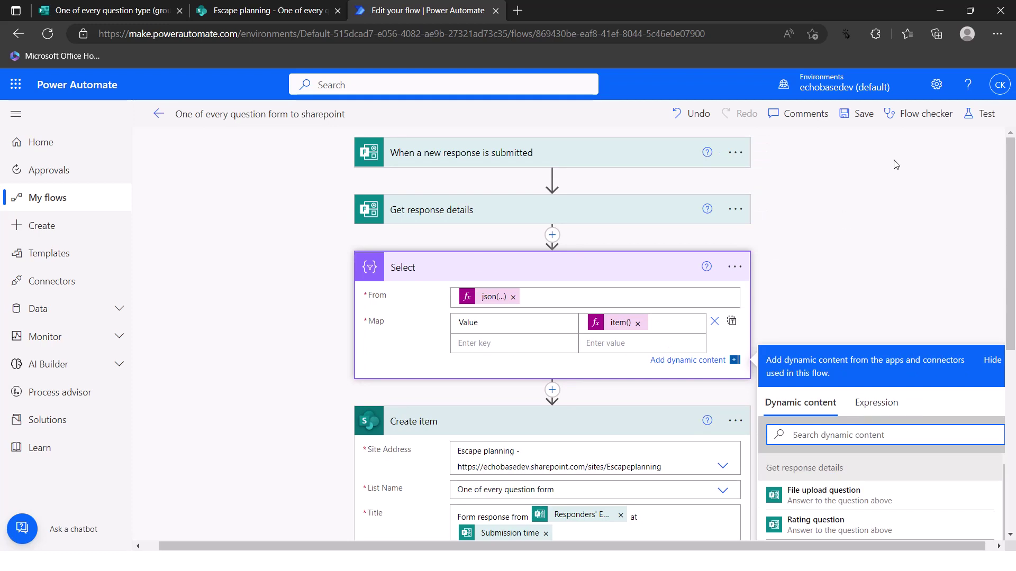
# Rename the Select action as "Select multi select choice values".
pyautogui.click(728, 270)
pyautogui.click(751, 269)
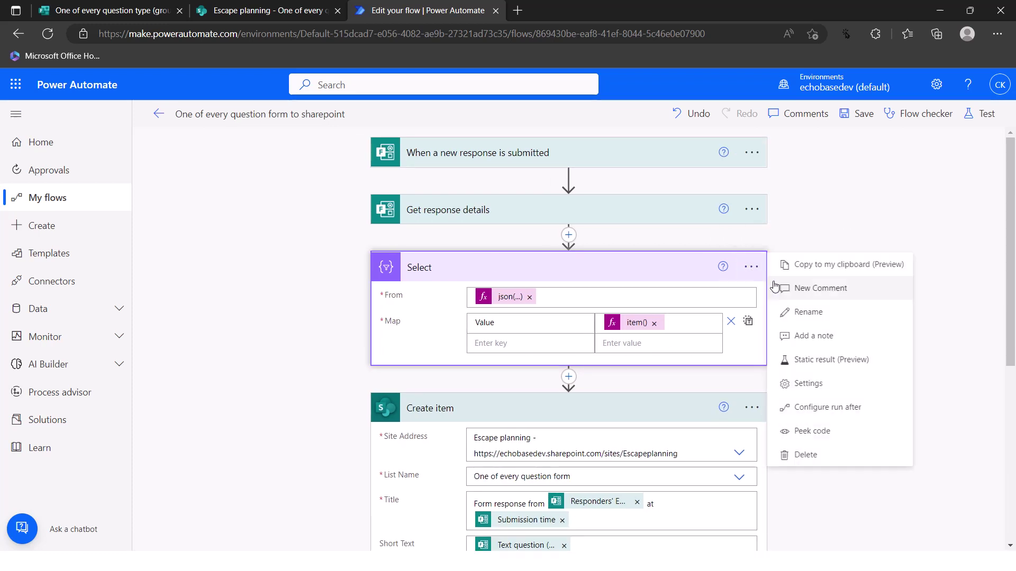
pyautogui.click(796, 310)
pyautogui.click(528, 267)
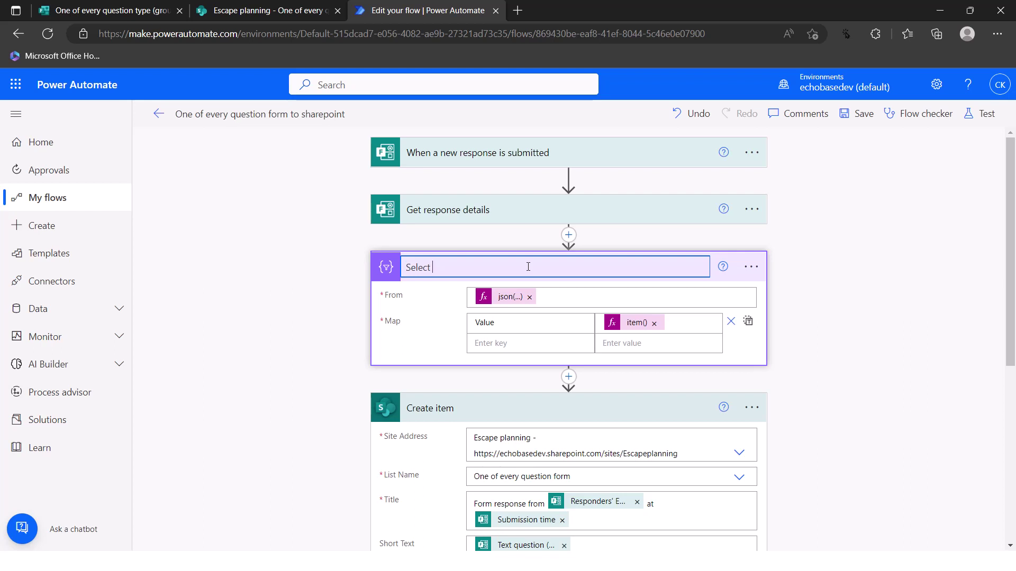
pyautogui.write('multi select choice ')
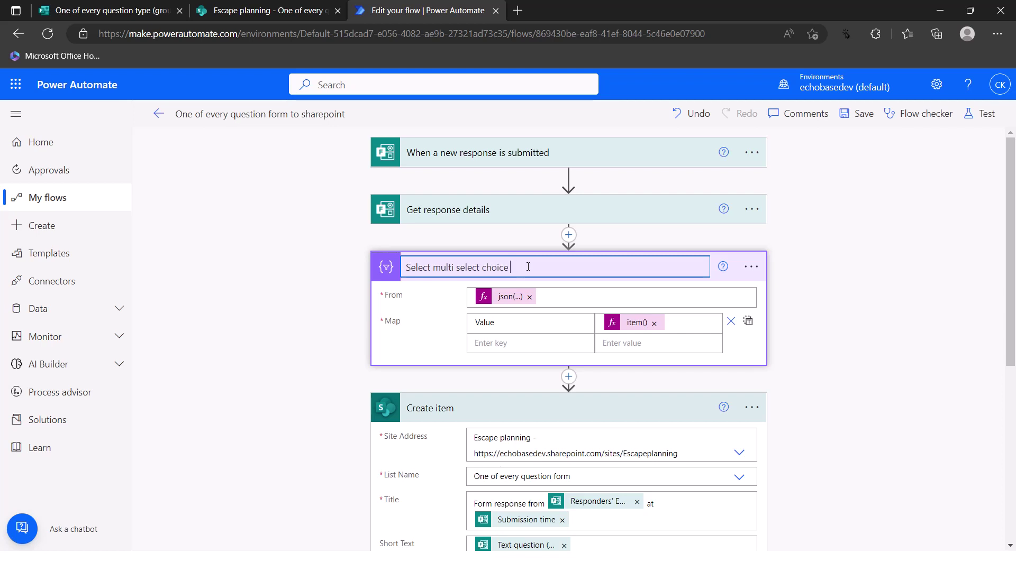
pyautogui.write('values')
pyautogui.press('Return')
# Replace the sample array in Create item's MultiSelectChoice with the Output of "Select multi select choice values" and save the flow.
pyautogui.scroll(-5, 540, 344)
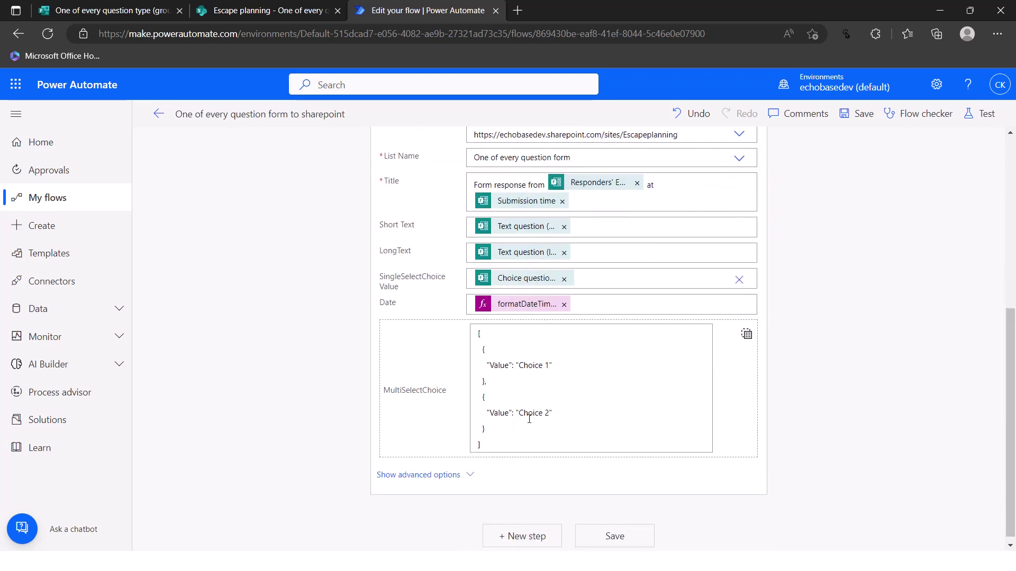
pyautogui.moveTo(492, 464); pyautogui.dragTo(451, 268)
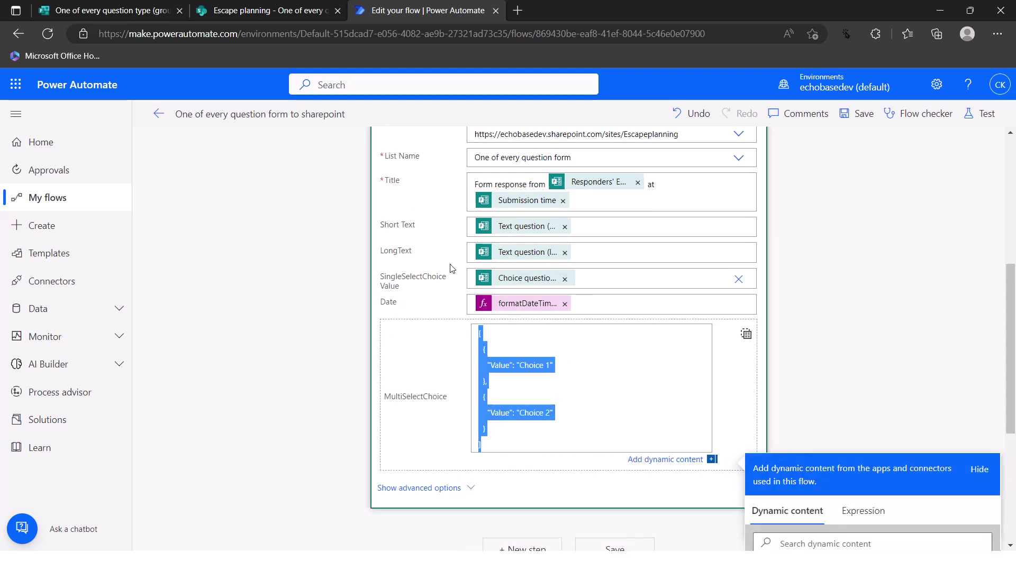
pyautogui.press('BackSpace')
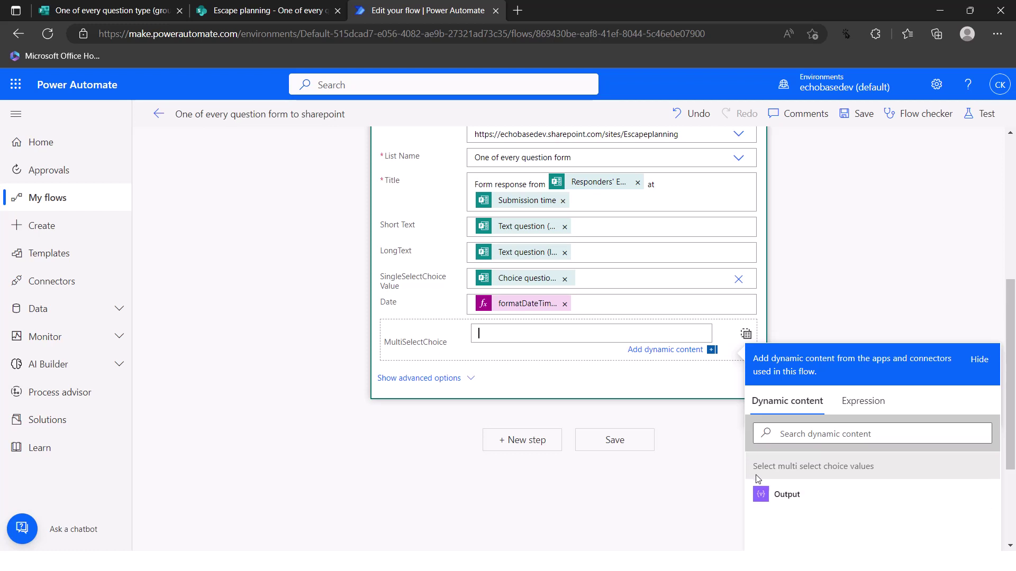
pyautogui.click(789, 494)
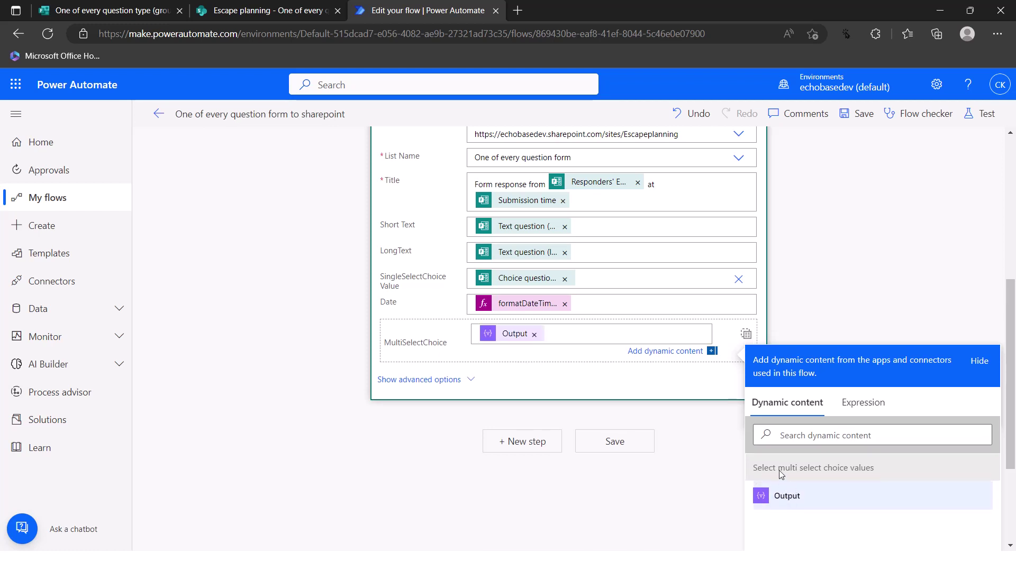
pyautogui.click(857, 116)
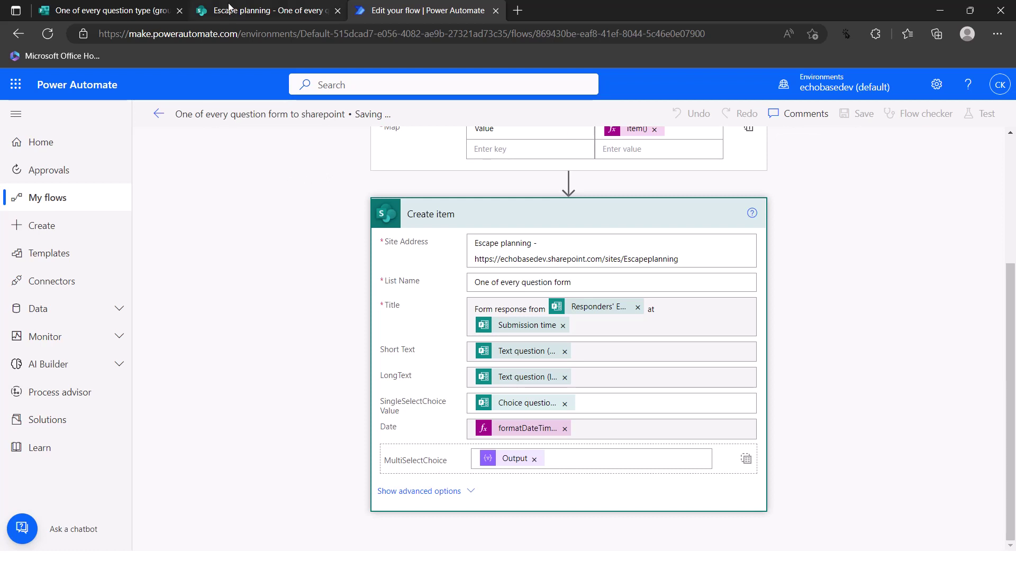
# Preview the Microsoft Form and answer the short text question with "short" and the long one with "long".
pyautogui.click(132, 13)
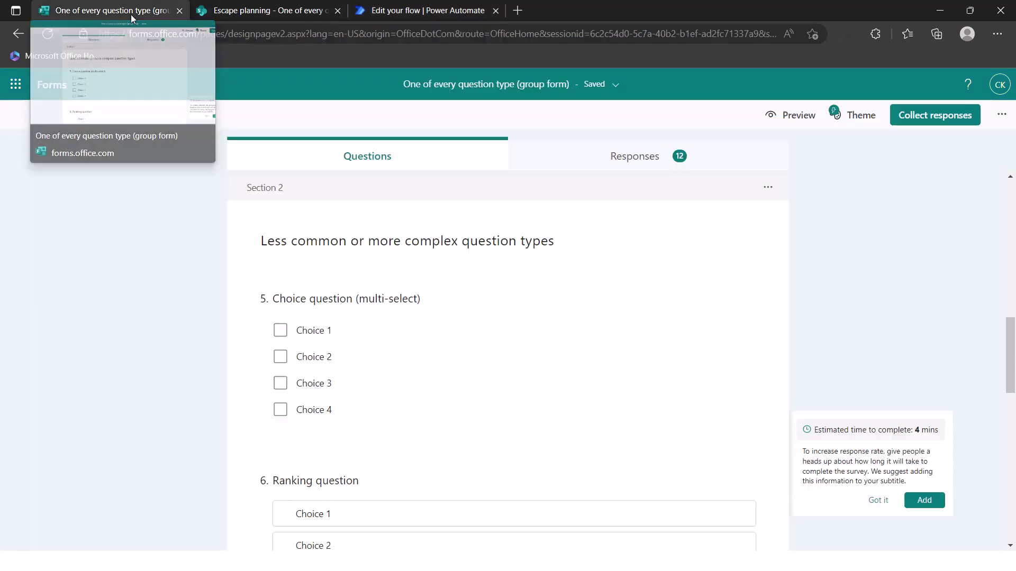
pyautogui.click(791, 115)
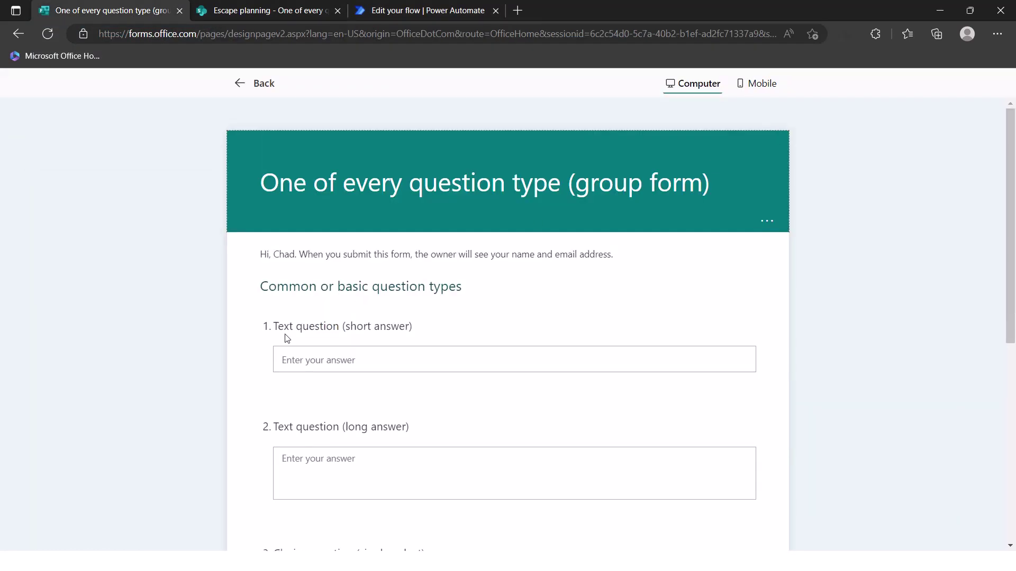
pyautogui.write('short')
pyautogui.press('Tab')
pyautogui.write('long')
pyautogui.press('Tab')
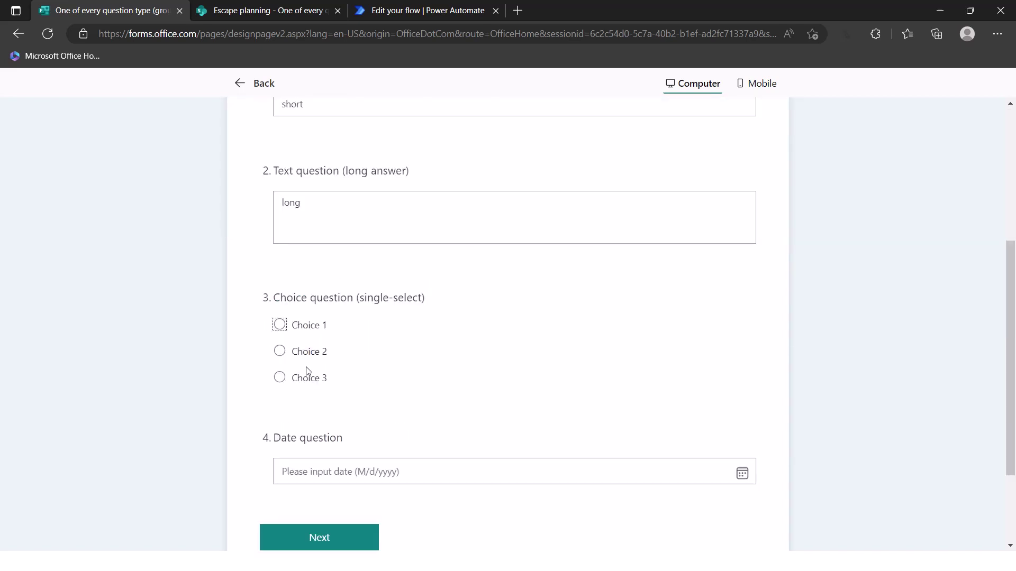
# Answer the single-select question with Choice 1, set the date to 12/27/2022, and continue to the form's second section.
pyautogui.press('space')
pyautogui.press('Tab')
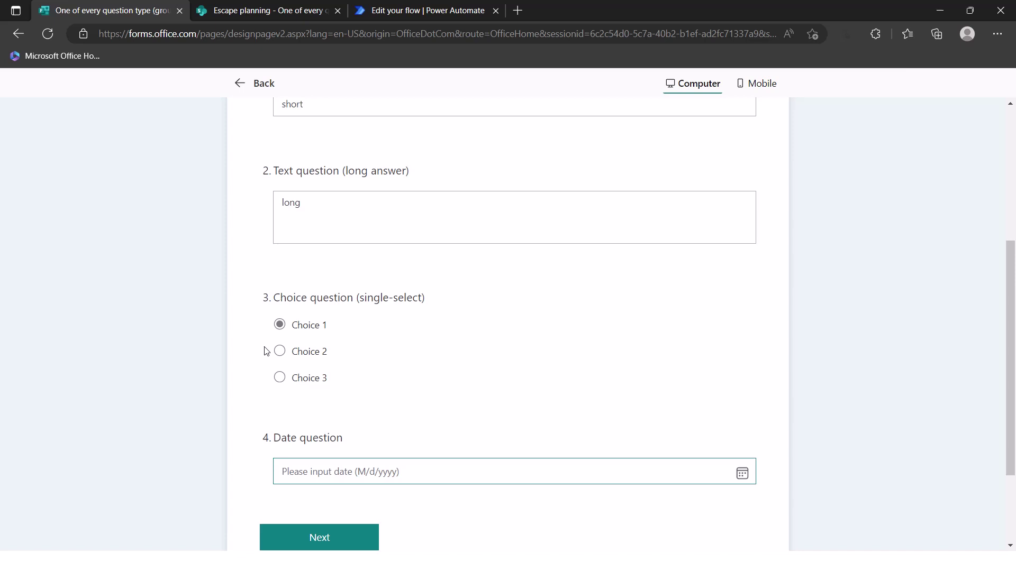
pyautogui.click(742, 473)
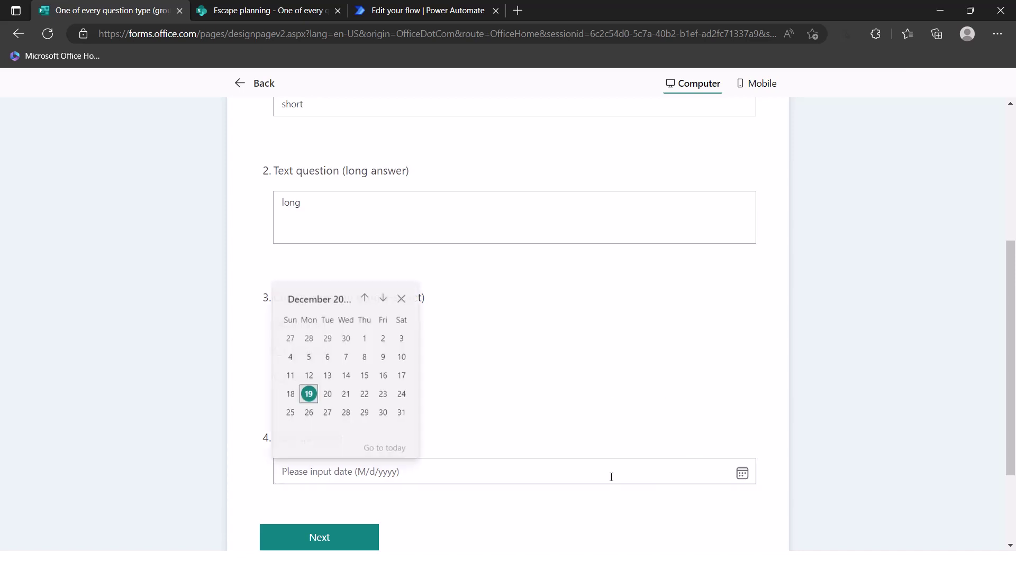
pyautogui.click(327, 412)
pyautogui.click(316, 539)
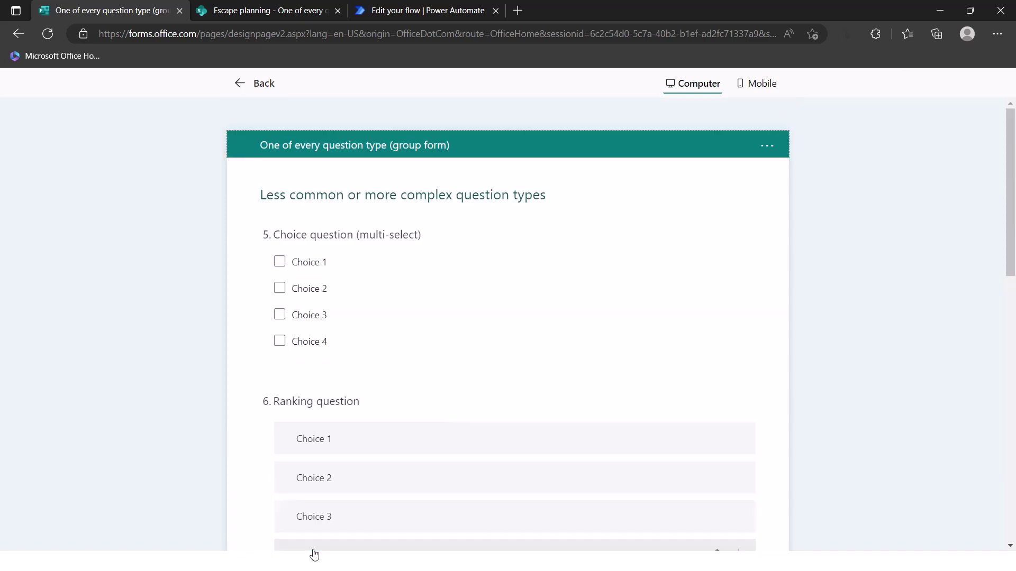
# Select Choice 1, Choice 2 and Choice 4 in the multi-select question and submit the form response.
pyautogui.click(279, 262)
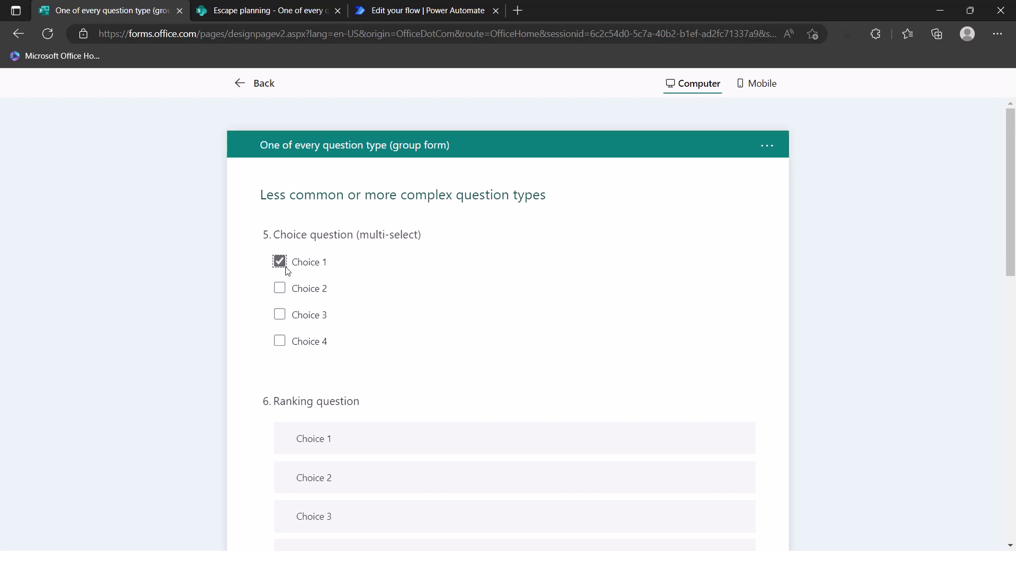
pyautogui.click(279, 288)
pyautogui.click(280, 341)
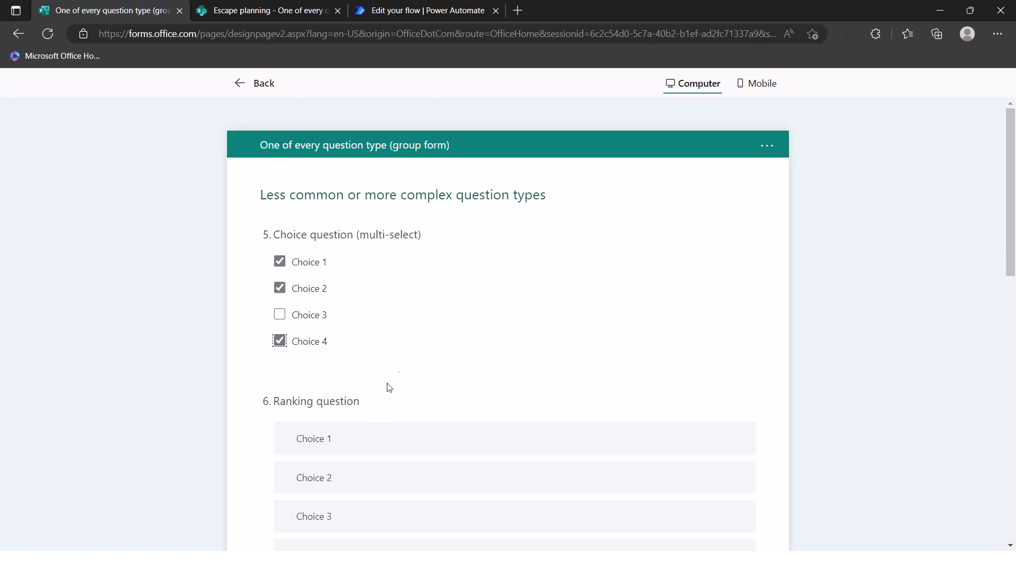
pyautogui.scroll(-15, 506, 190)
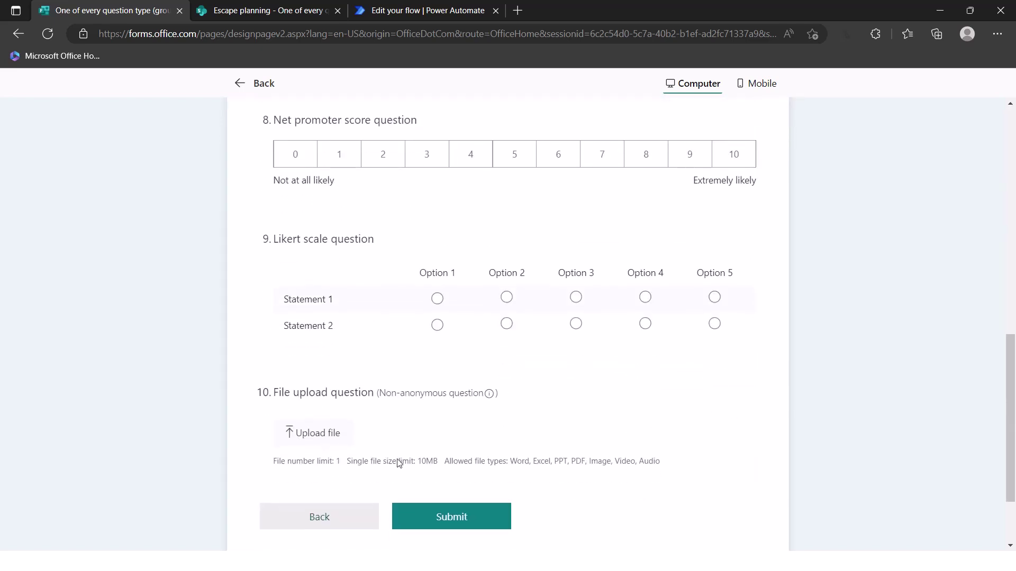
pyautogui.click(432, 524)
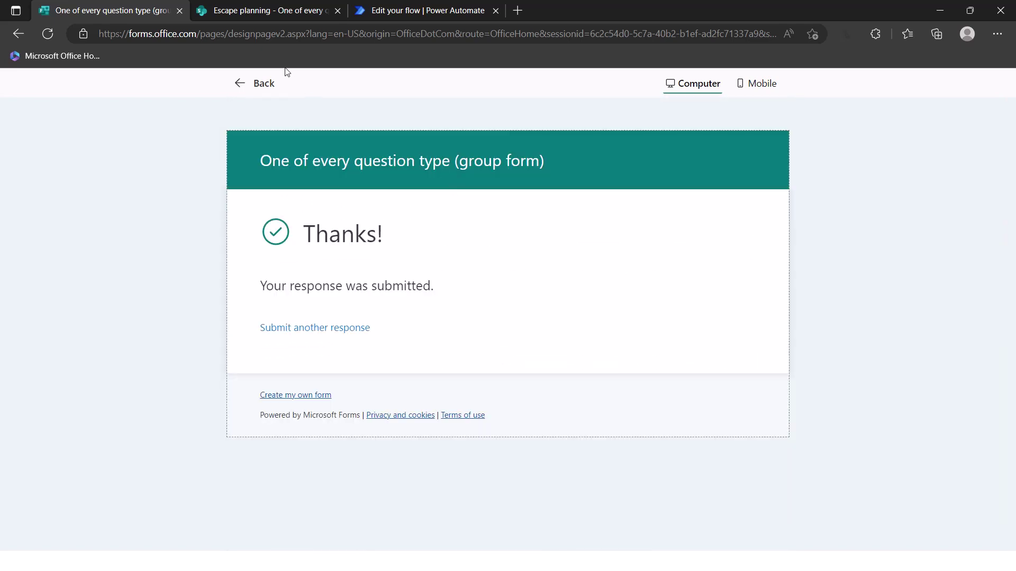
# Reload the "One of every question form" list in SharePoint and check the new item's MultiSelectChoice values.
pyautogui.click(282, 19)
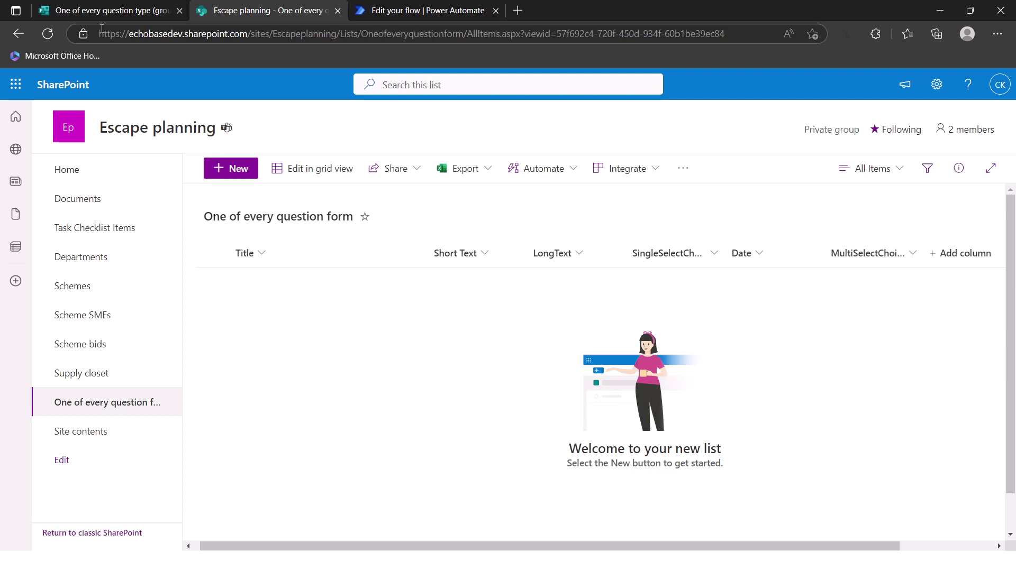
pyautogui.click(53, 36)
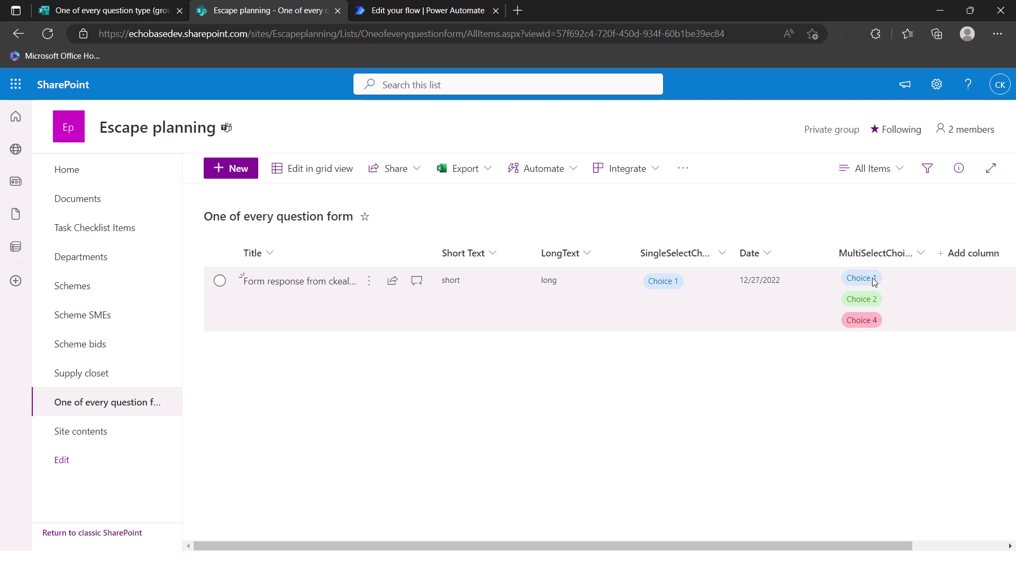
pyautogui.hotkey('alt', 'Tab')
pyautogui.hotkey('alt', 'Tab')
pyautogui.hotkey('alt', 'Tab')
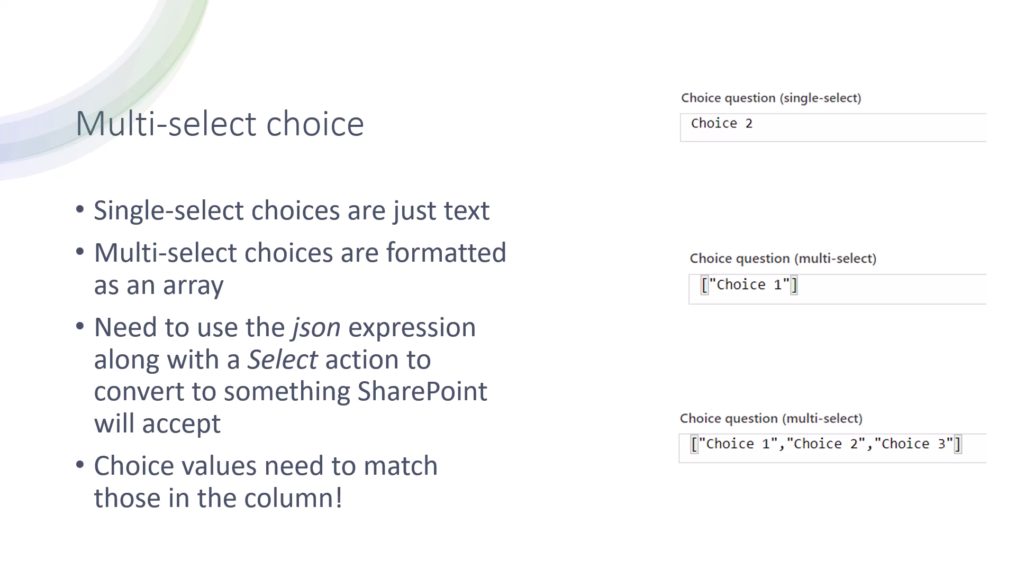
pyautogui.press('Right')
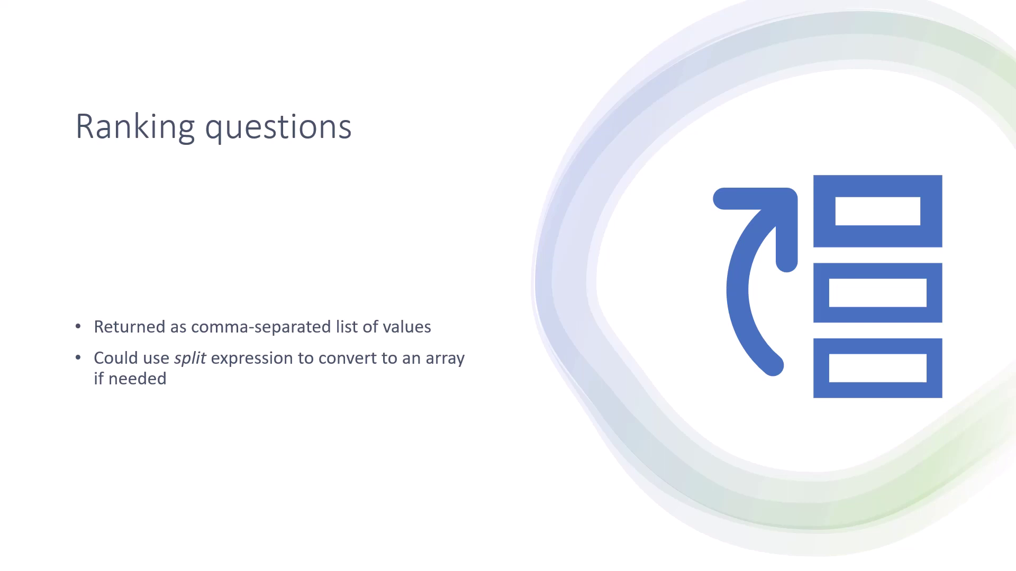
pyautogui.hotkey('alt', 'Tab')
pyautogui.hotkey('alt', 'Tab')
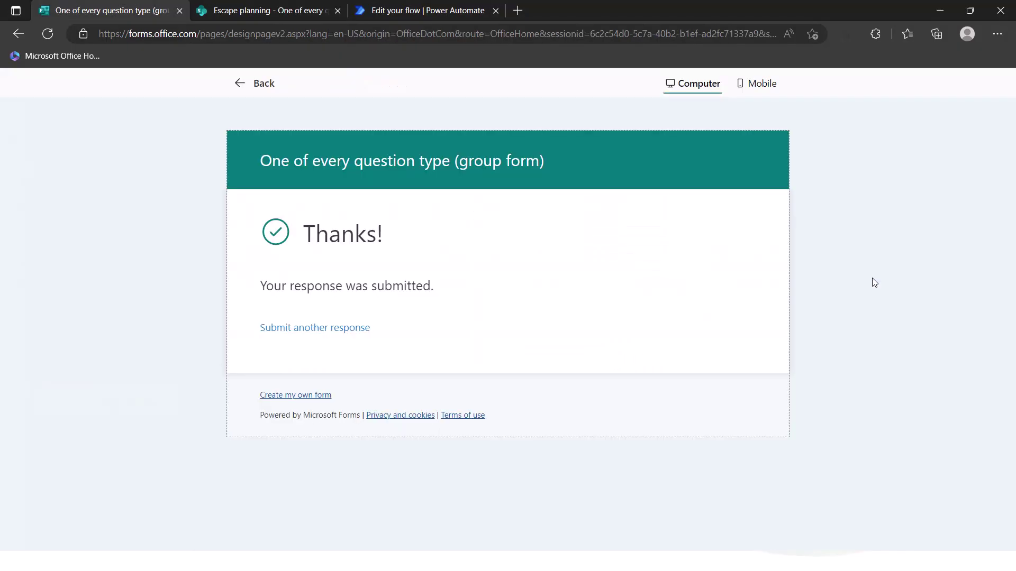
# Start another form response and answer the short text question with "short" and the long text question with "long".
pyautogui.click(320, 328)
pyautogui.click(320, 365)
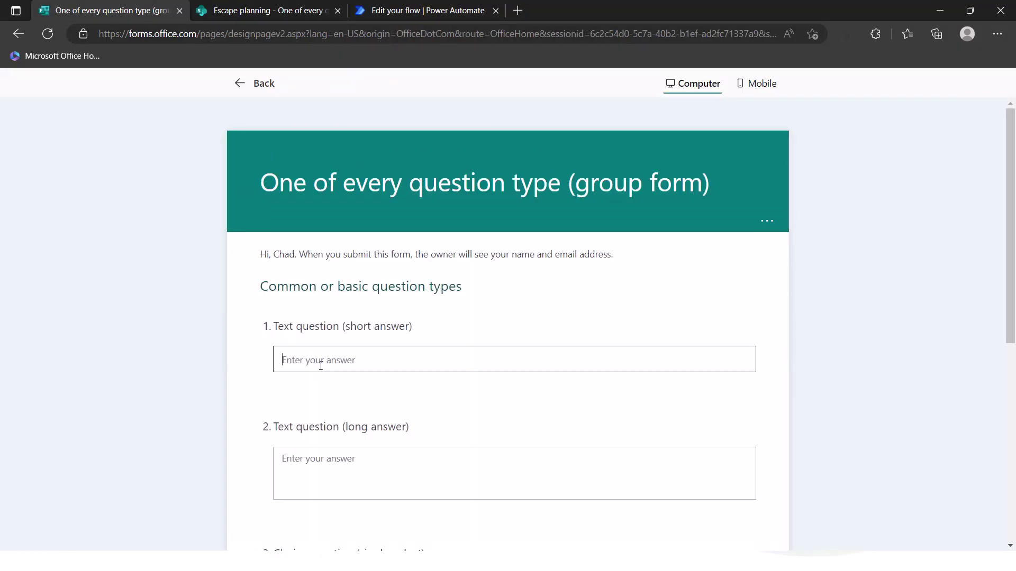
pyautogui.write('long')
pyautogui.press('Tab')
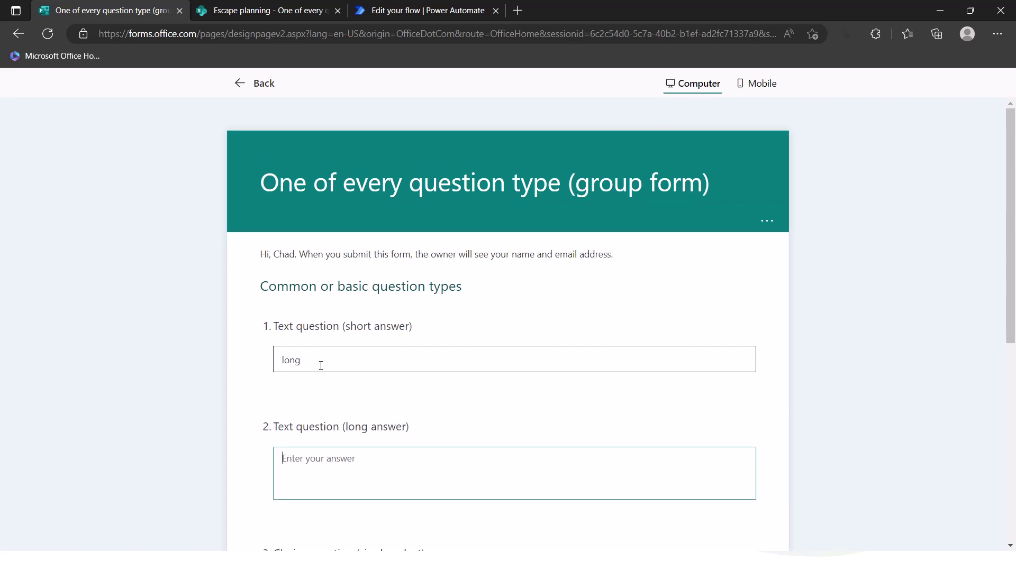
pyautogui.hotkey('shift', 'Tab')
pyautogui.write('short')
pyautogui.press('Tab')
pyautogui.write('long')
# Choose Choice 1 for the single-select question, set the date to December 27, and continue to the second section.
pyautogui.press('Tab')
pyautogui.press('space')
pyautogui.press('Tab')
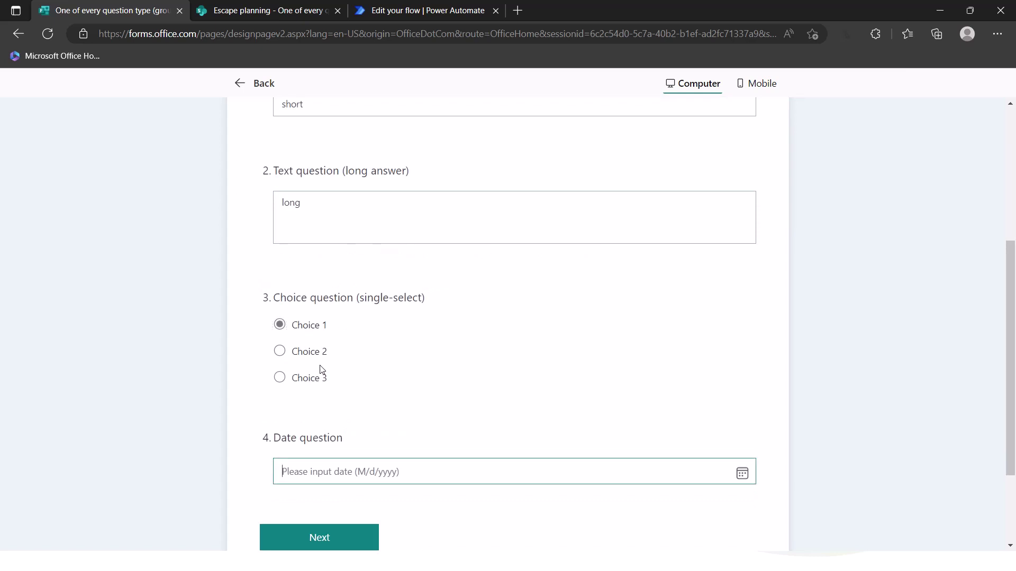
pyautogui.click(743, 474)
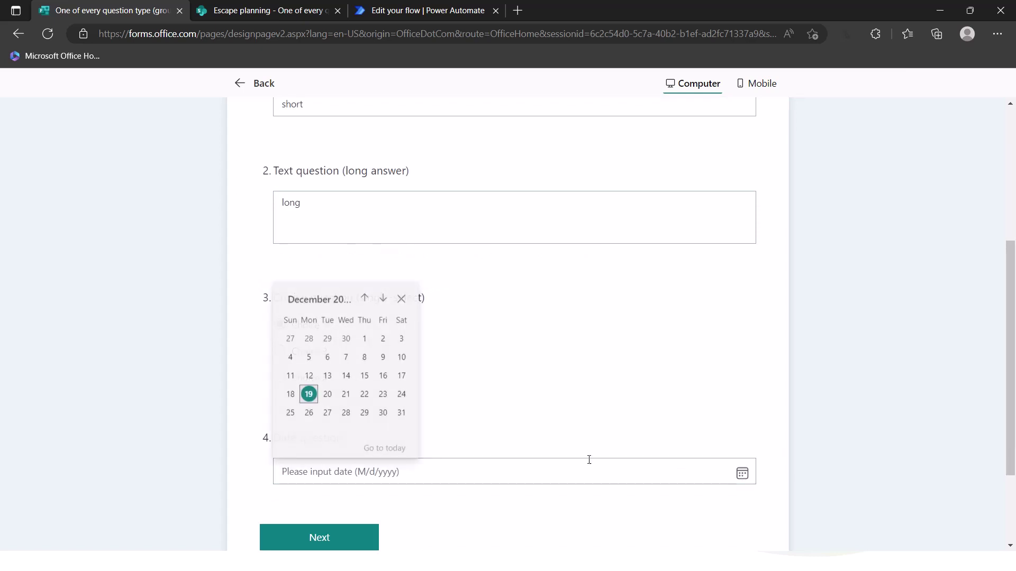
pyautogui.click(329, 411)
pyautogui.click(328, 531)
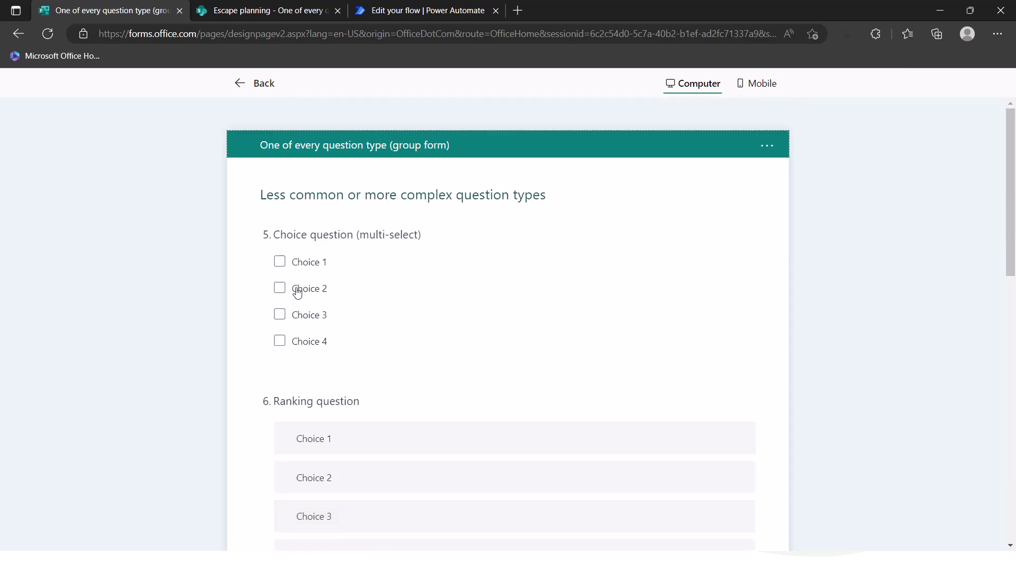
# Select Choice 2 and Choice 3 in the multi-select question and order the ranking as Choice 4, Choice 1, Choice 3, Choice 2.
pyautogui.click(279, 288)
pyautogui.click(283, 312)
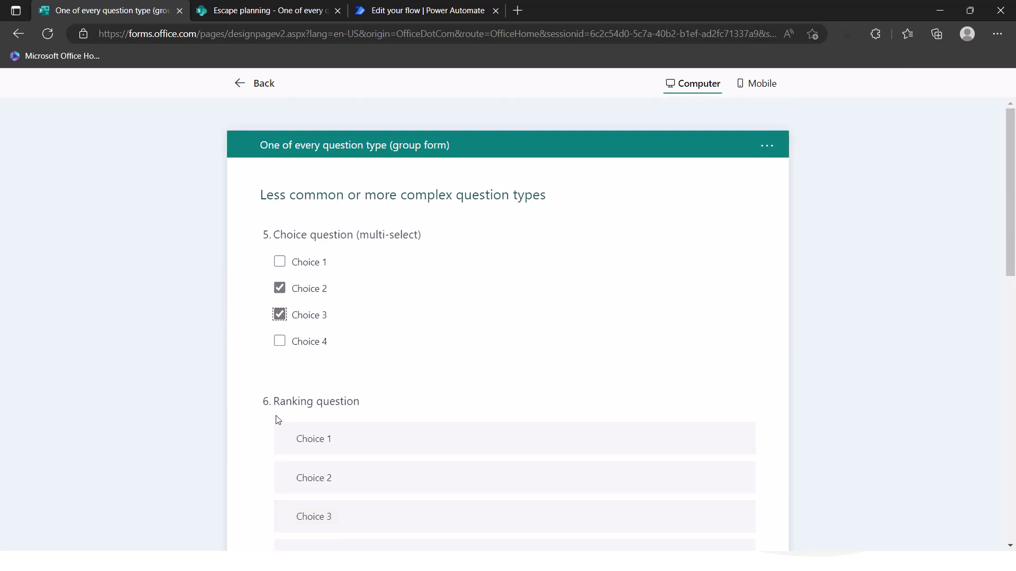
pyautogui.scroll(-4, 315, 442)
pyautogui.moveTo(351, 341); pyautogui.dragTo(347, 252)
pyautogui.moveTo(351, 349); pyautogui.dragTo(351, 312)
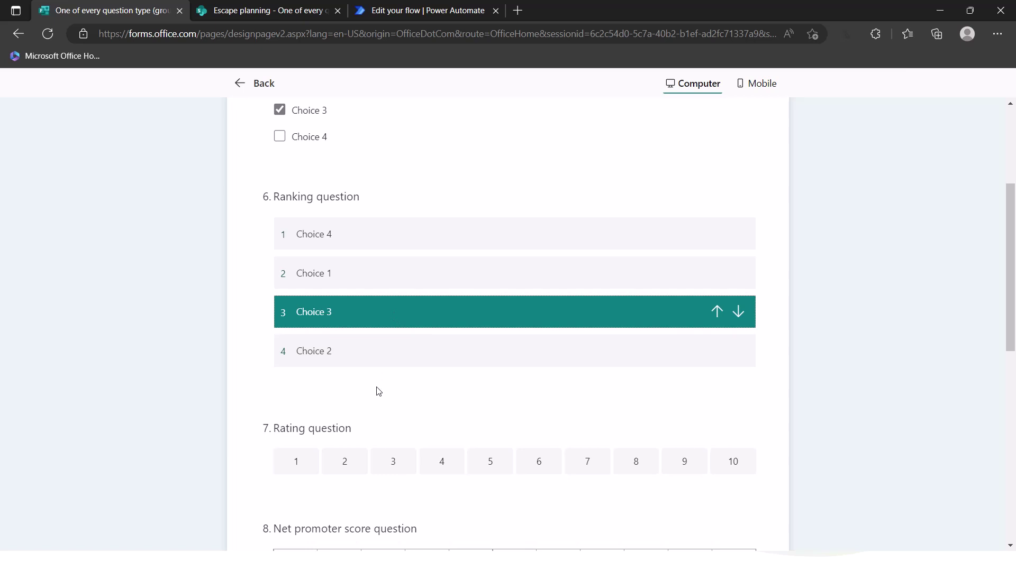
# Submit the form response, switch to Power Automate and open the flow's newest run from the run history.
pyautogui.scroll(-10, 357, 295)
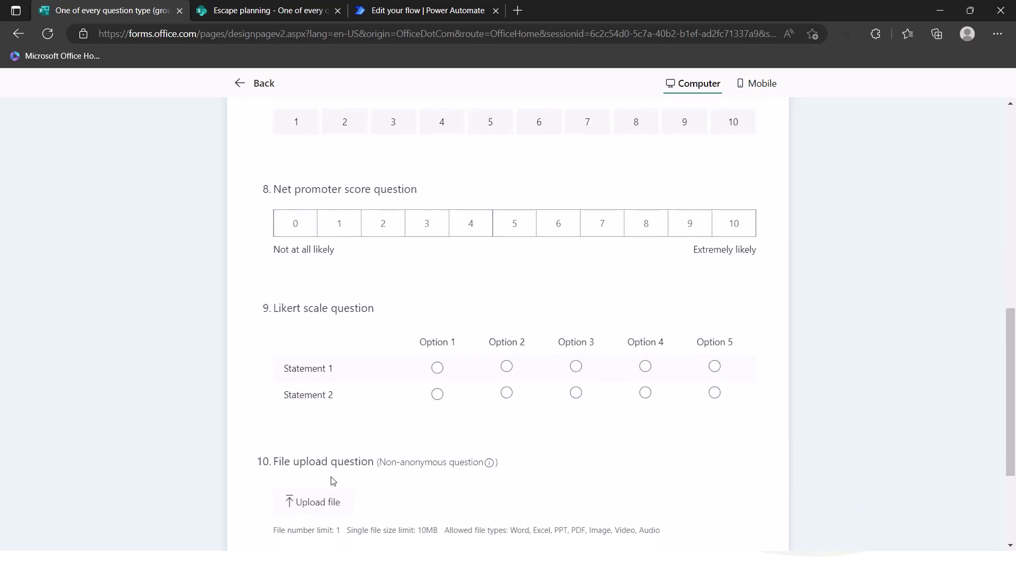
pyautogui.click(451, 418)
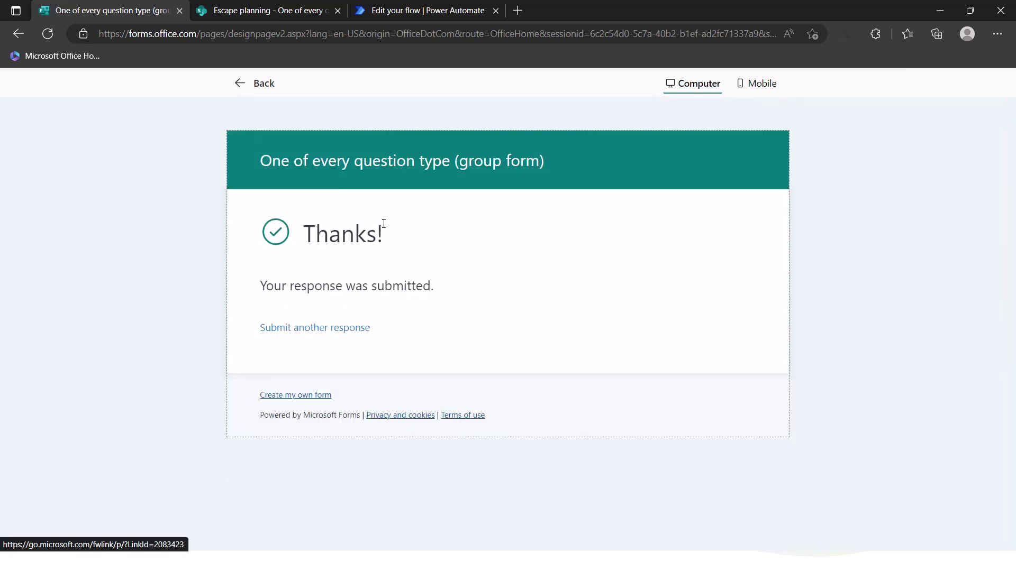
pyautogui.click(402, 11)
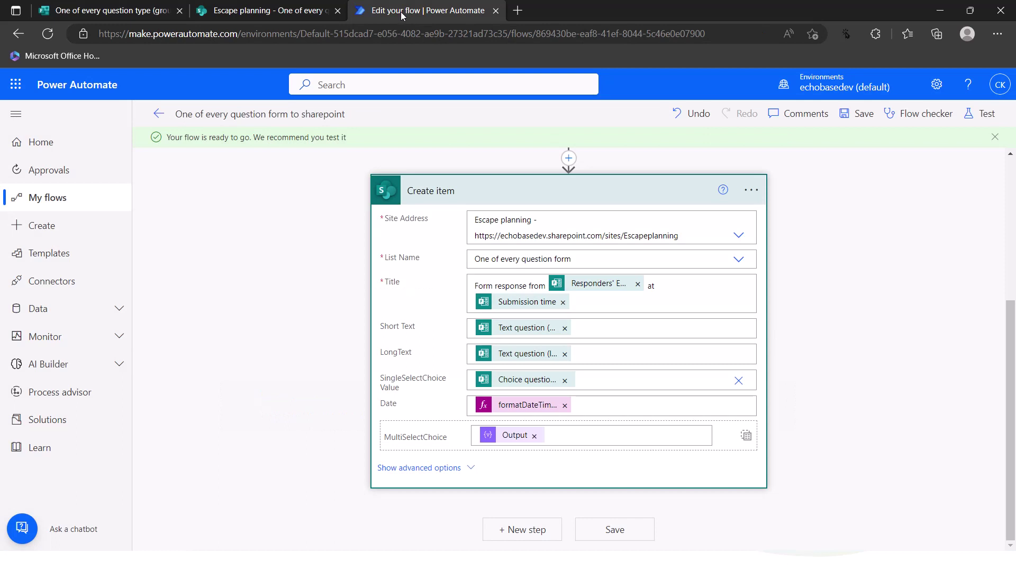
pyautogui.click(158, 114)
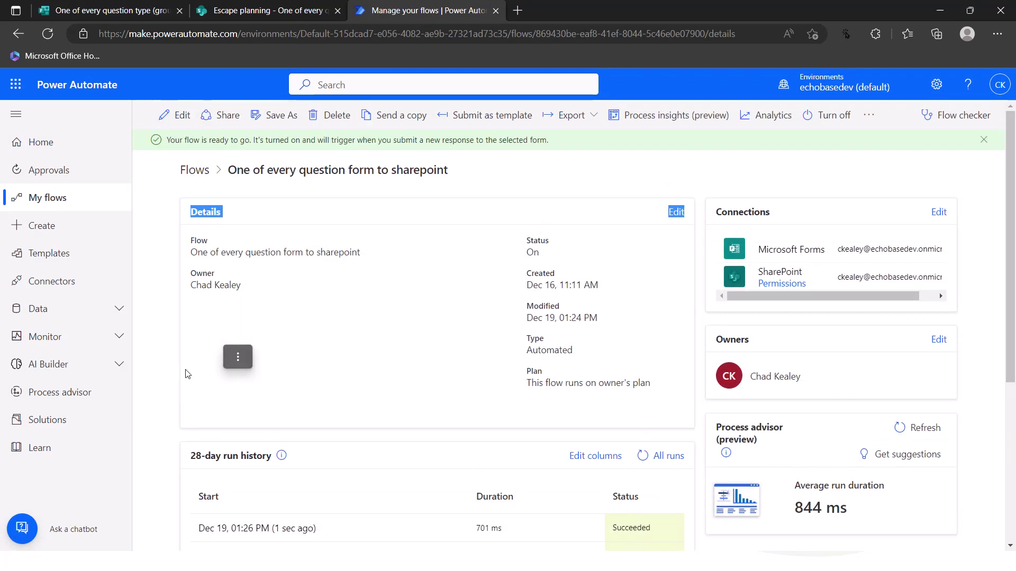
pyautogui.click(250, 530)
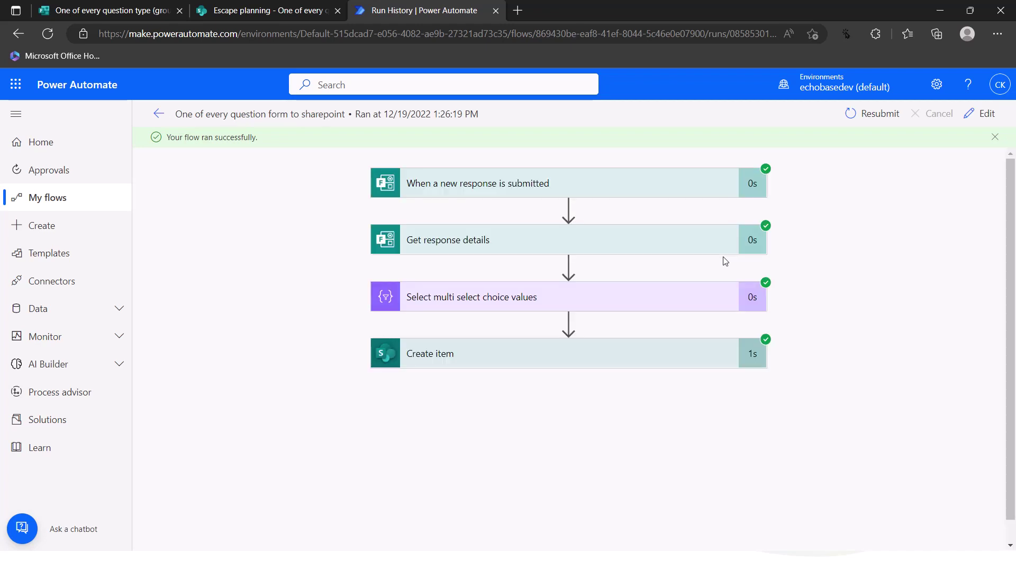
# Examine the Get response details outputs of the run, comparing the ranking answer's format with the multi-select answer's.
pyautogui.click(603, 239)
pyautogui.scroll(-5, 535, 447)
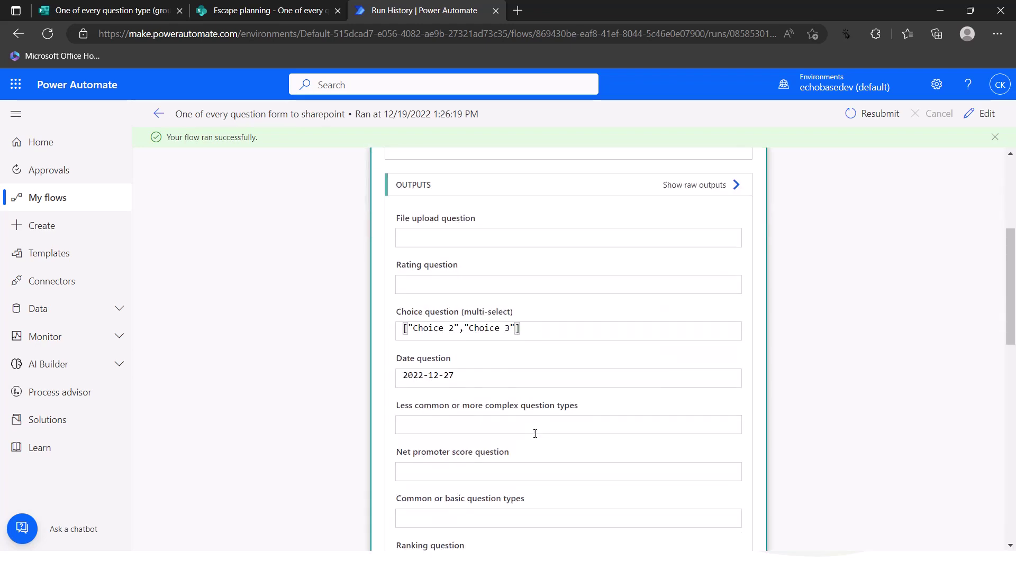
pyautogui.scroll(-4, 514, 369)
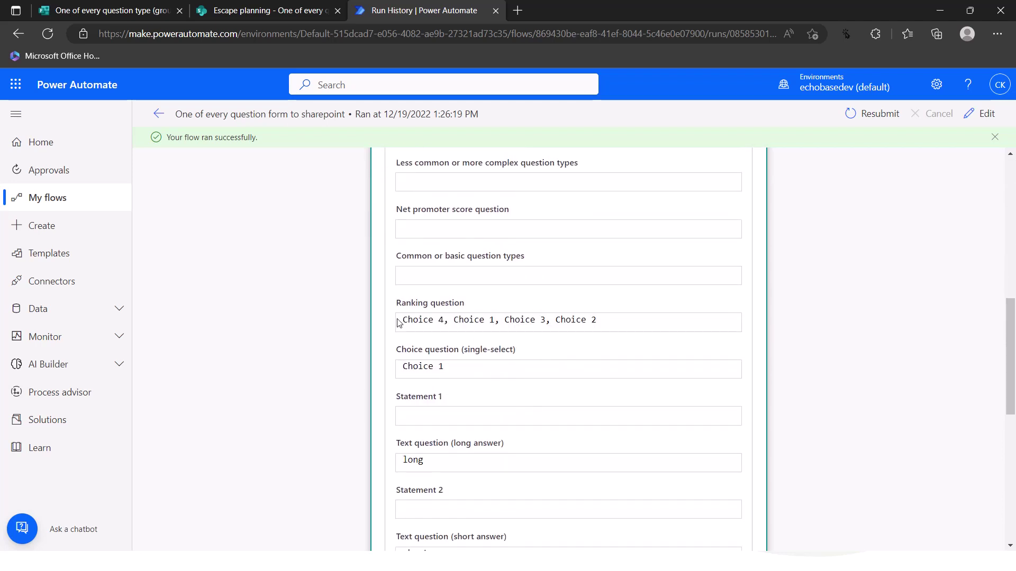
pyautogui.moveTo(403, 319); pyautogui.dragTo(620, 324)
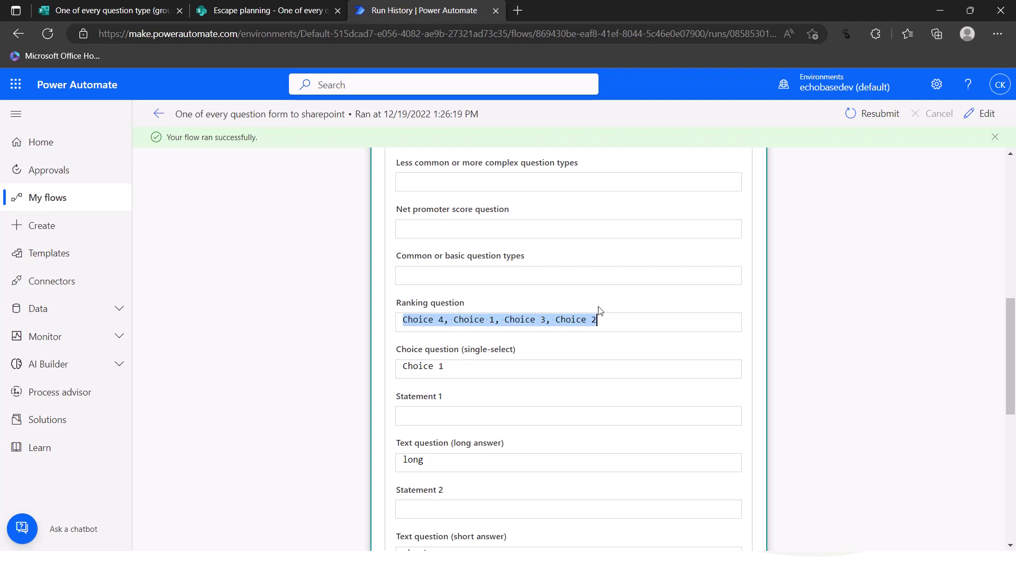
pyautogui.scroll(3, 599, 311)
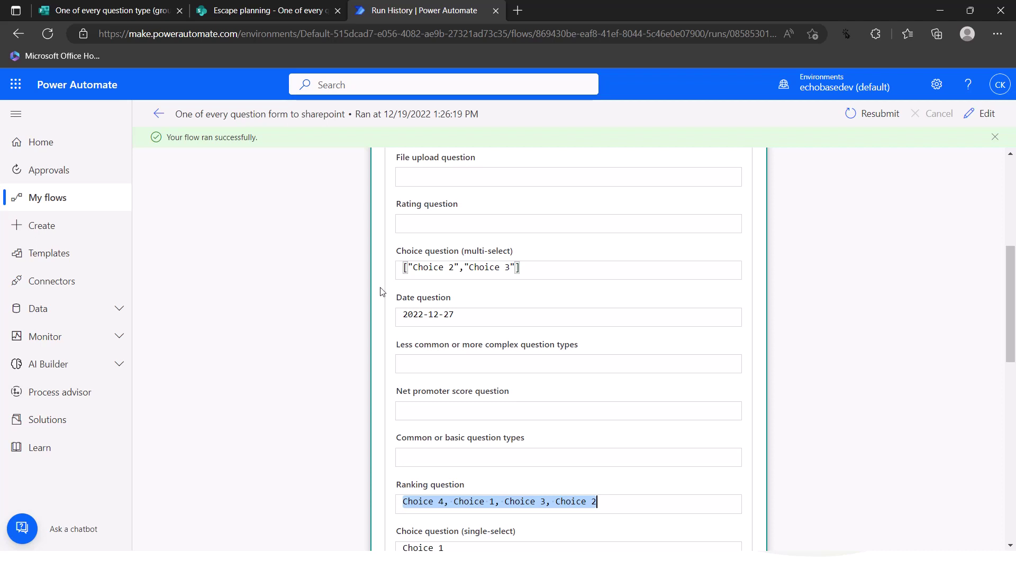
# Switch to the PowerPoint slide show and advance to the "Rating & Net promoter score questions" slide.
pyautogui.click(105, 11)
pyautogui.hotkey('alt', 'Tab')
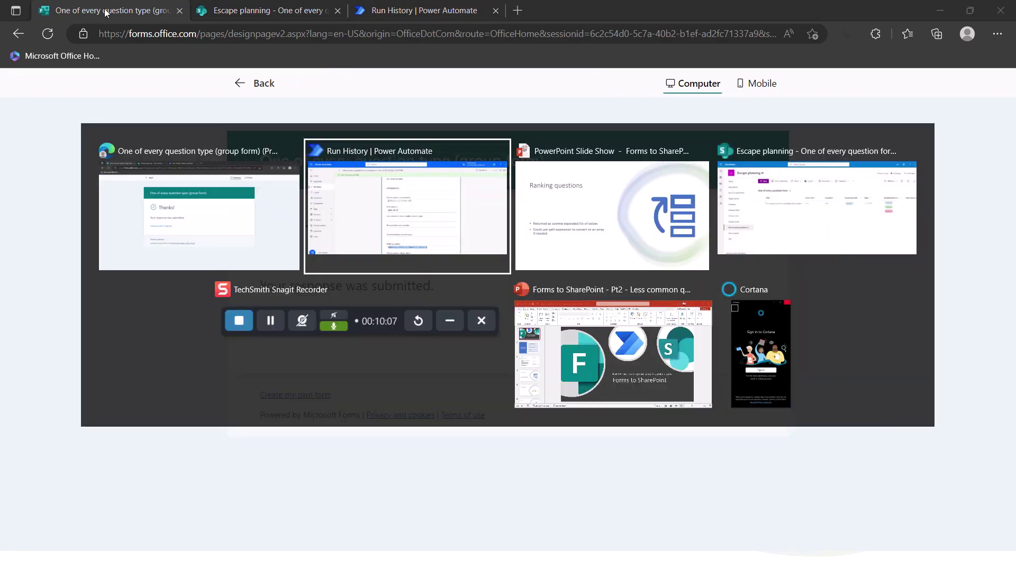
pyautogui.hotkey('alt', 'Tab')
pyautogui.press('Right')
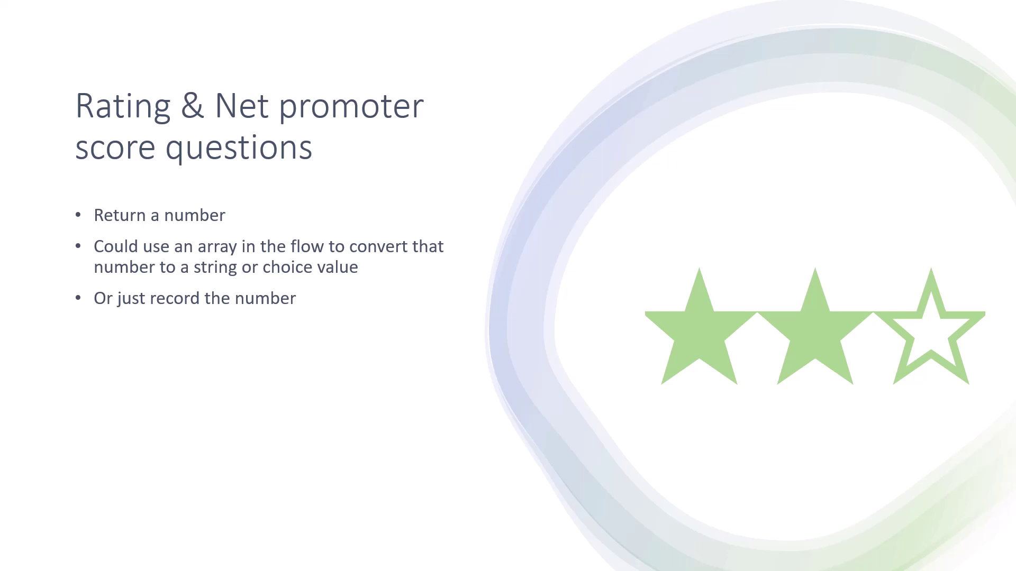
# Switch to the "One of every question form" list in SharePoint and add a Number column named "Rating".
pyautogui.hotkey('alt', 'Tab')
pyautogui.hotkey('alt', 'Tab')
pyautogui.hotkey('alt', 'Tab')
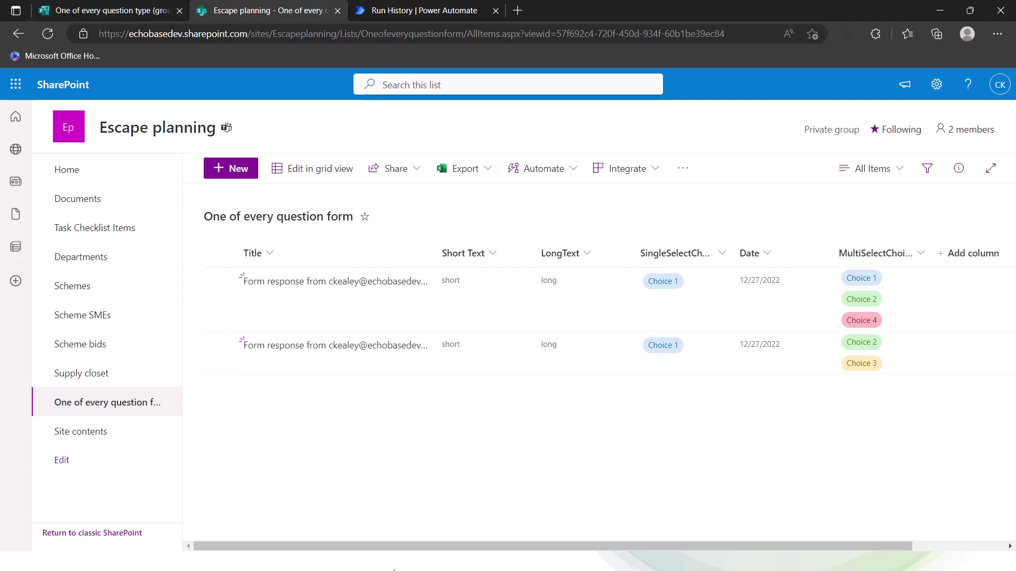
pyautogui.moveTo(526, 553); pyautogui.dragTo(687, 549)
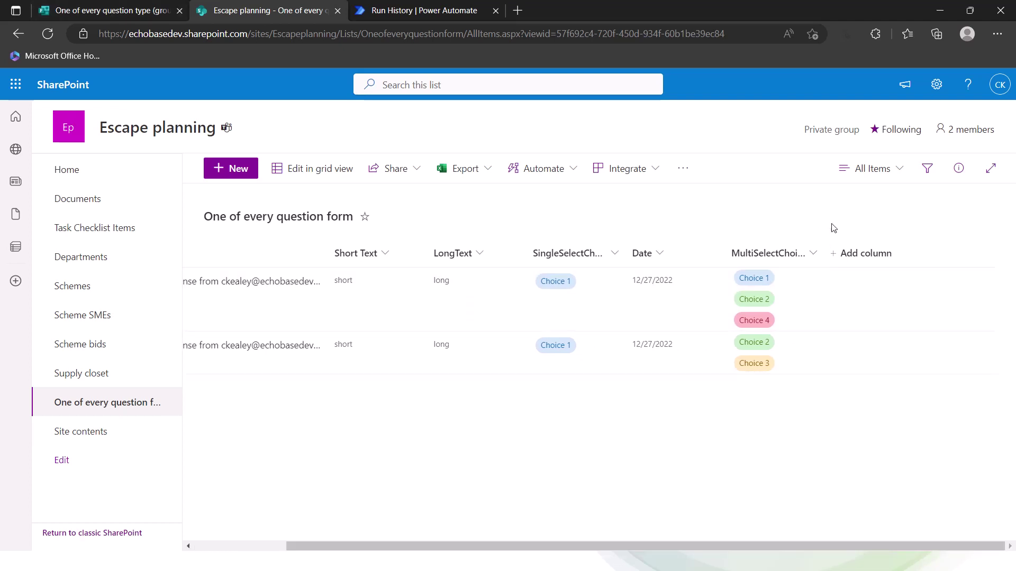
pyautogui.click(880, 255)
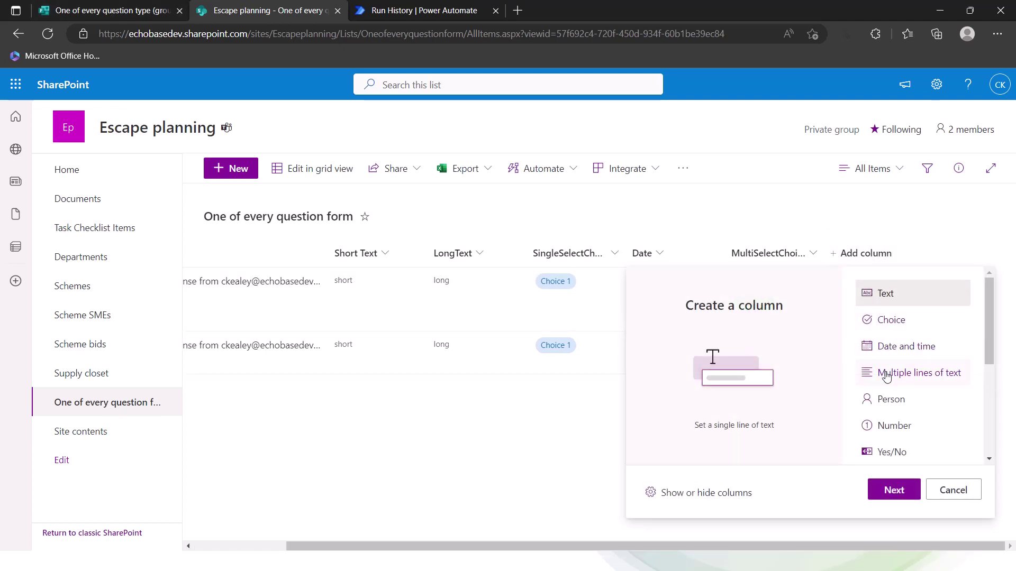
pyautogui.click(886, 430)
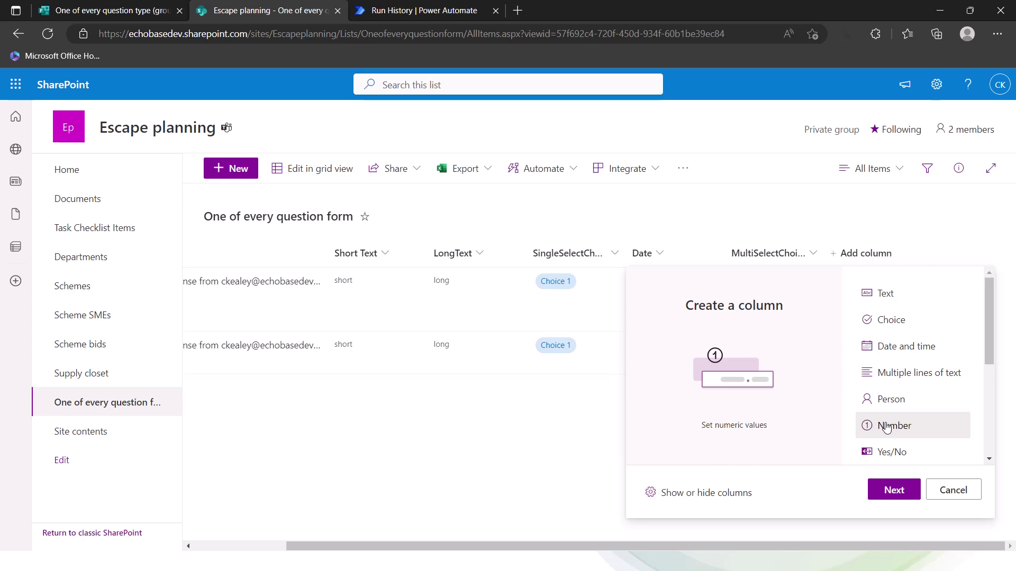
pyautogui.click(896, 490)
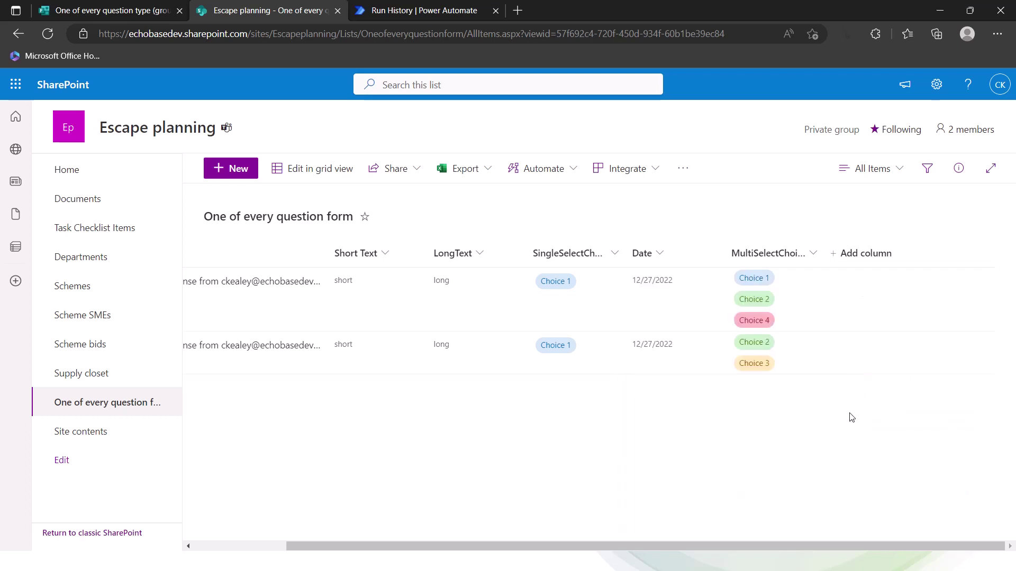
pyautogui.write('Rating')
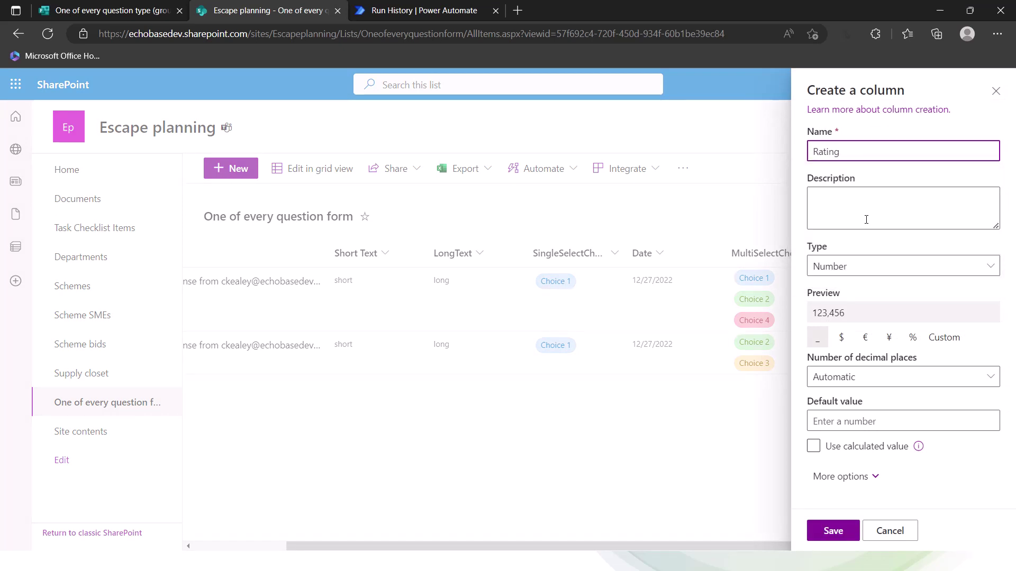
pyautogui.click(831, 531)
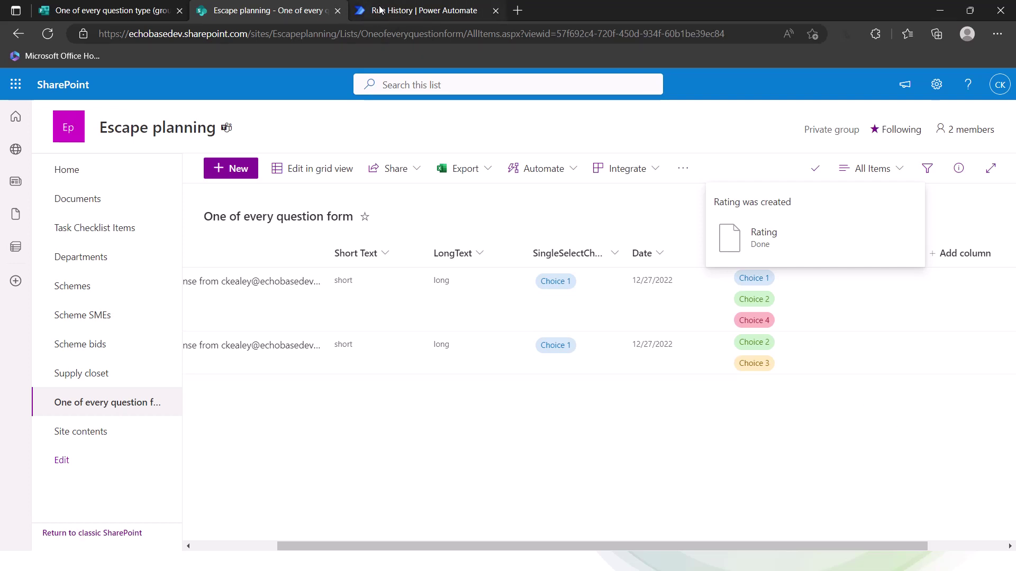
# Switch to Power Automate, open the flow for editing and expand Create item to fill its Rating field.
pyautogui.click(398, 12)
pyautogui.click(986, 112)
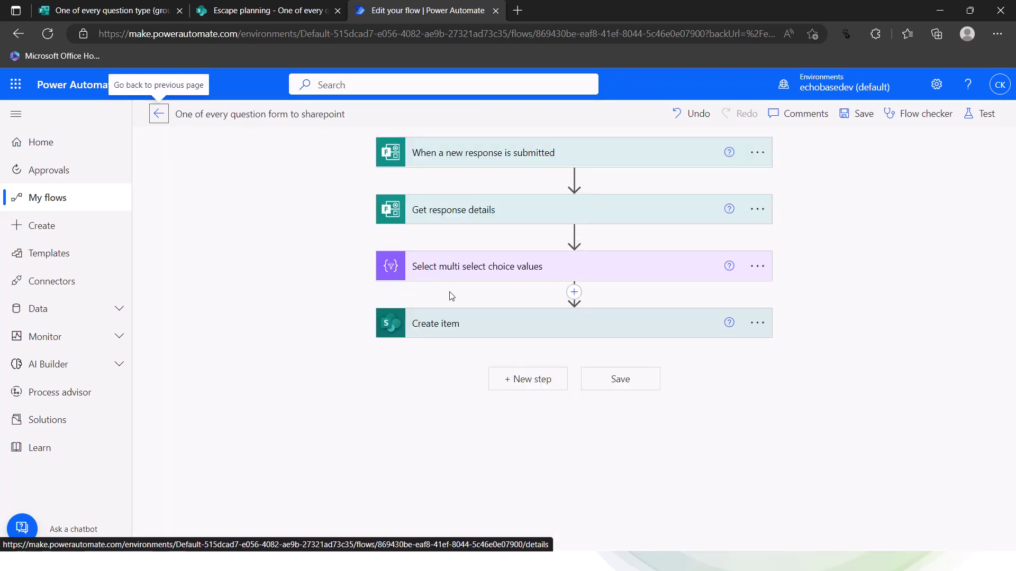
pyautogui.click(493, 330)
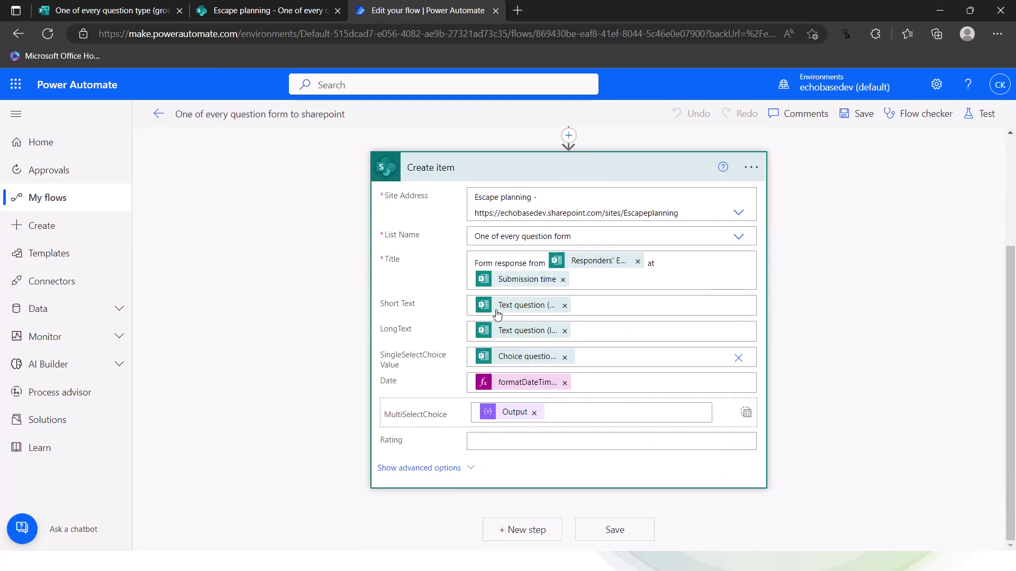
pyautogui.click(487, 444)
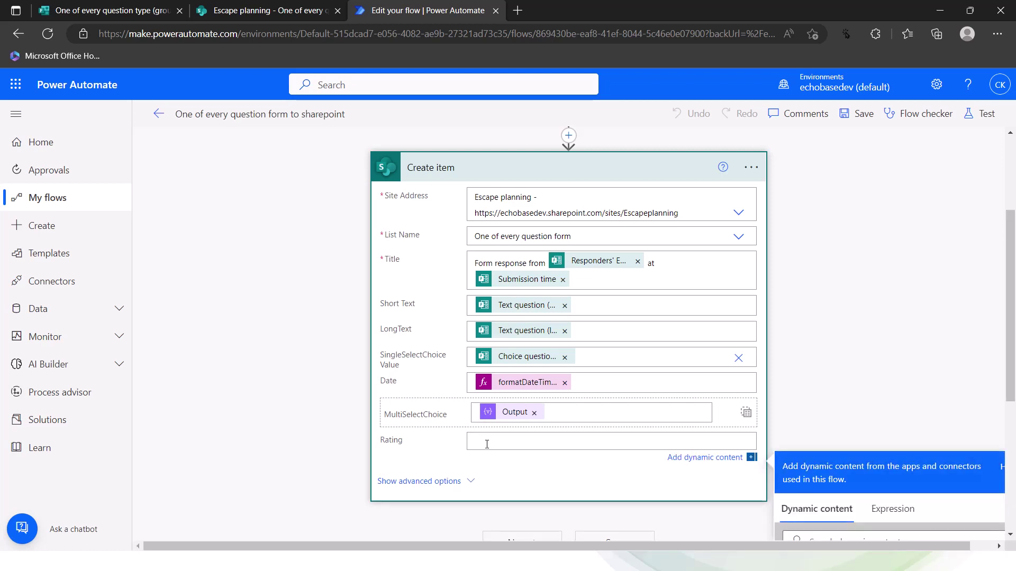
pyautogui.scroll(-3, 622, 414)
pyautogui.scroll(2, 631, 381)
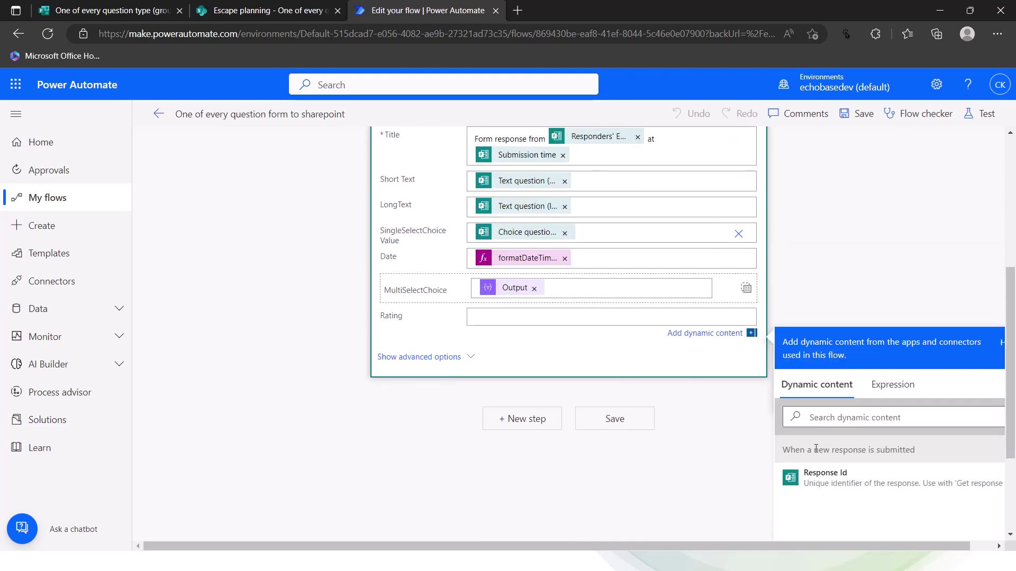
pyautogui.scroll(-1, 883, 479)
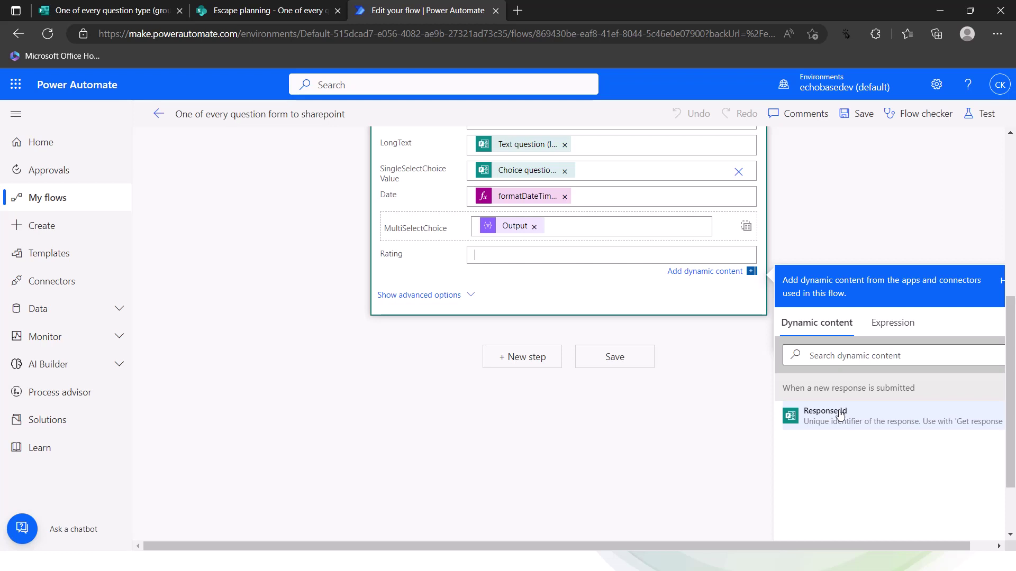
pyautogui.scroll(5, 840, 414)
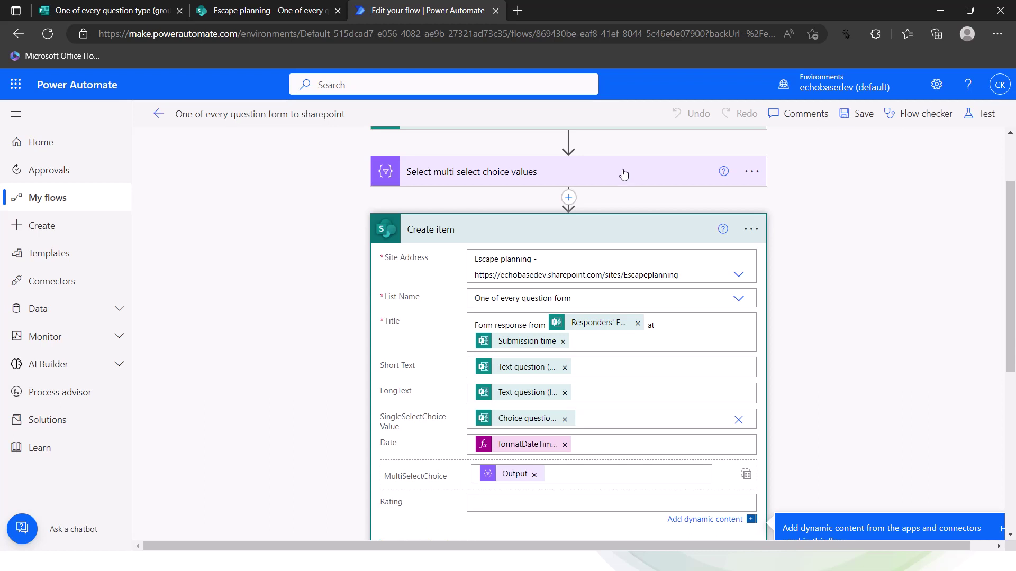
pyautogui.scroll(-4, 782, 294)
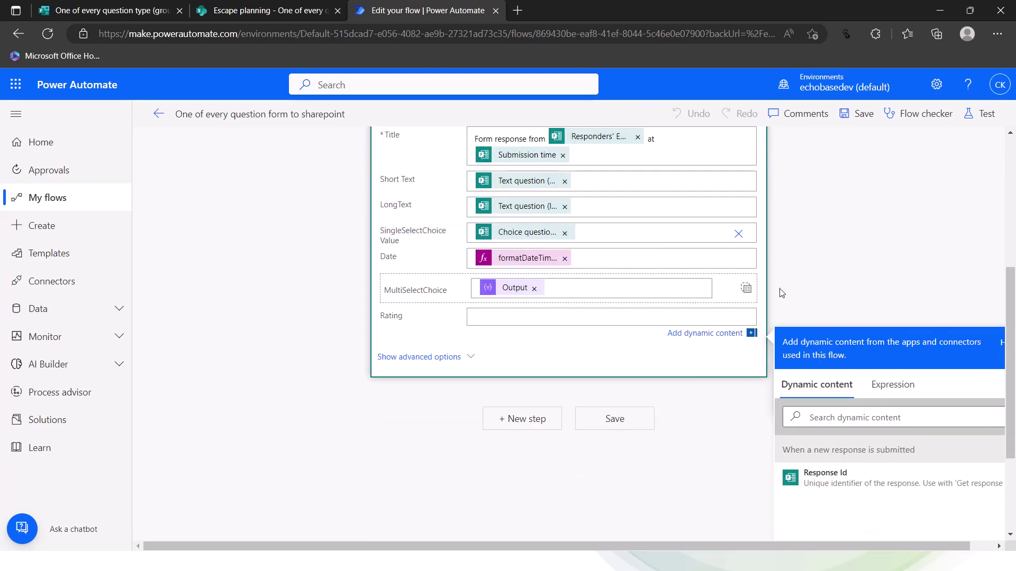
# Fill the Rating field with an int() expression around the Rating question answer and save the flow.
pyautogui.click(889, 395)
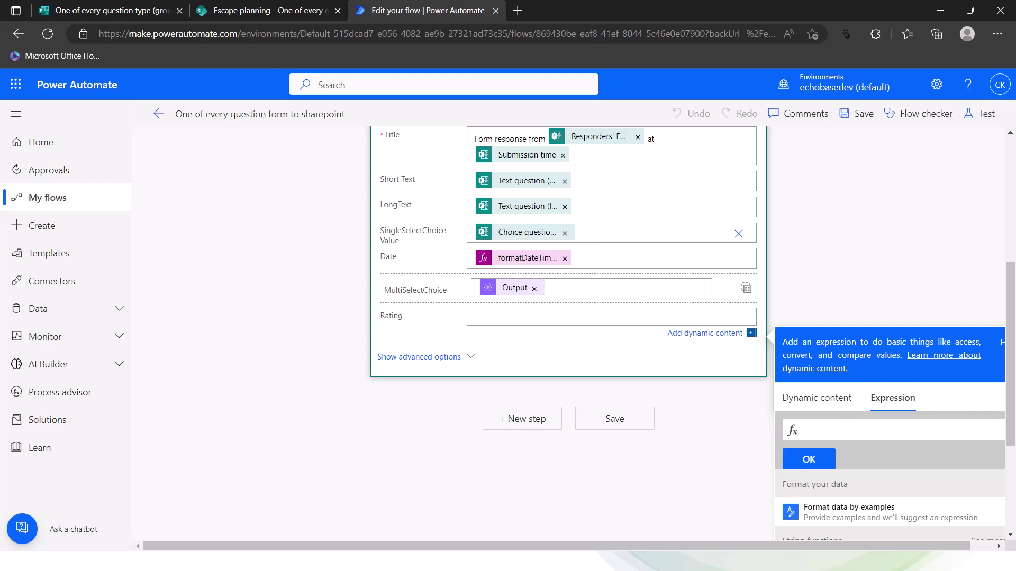
pyautogui.write('int(')
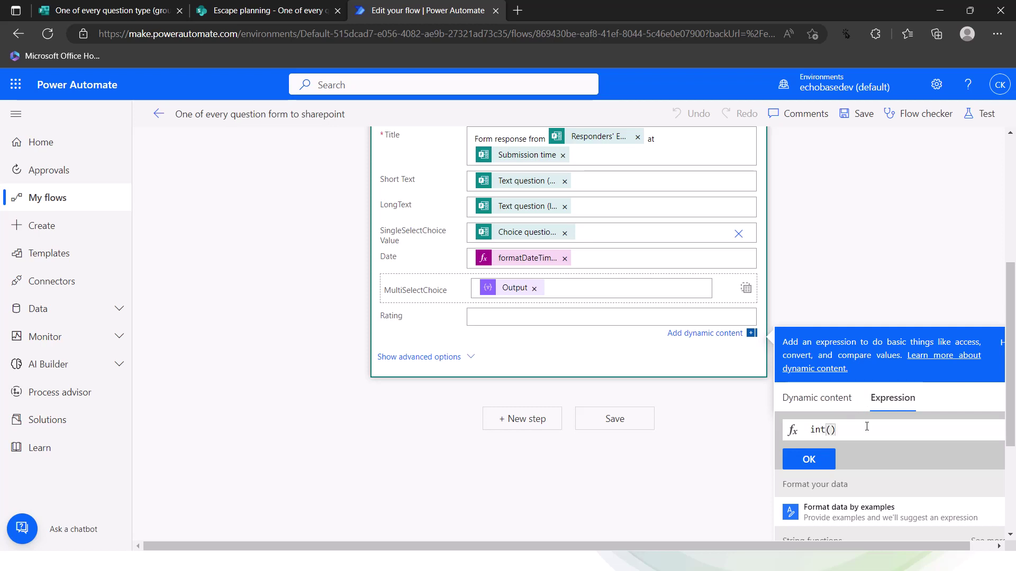
pyautogui.click(799, 397)
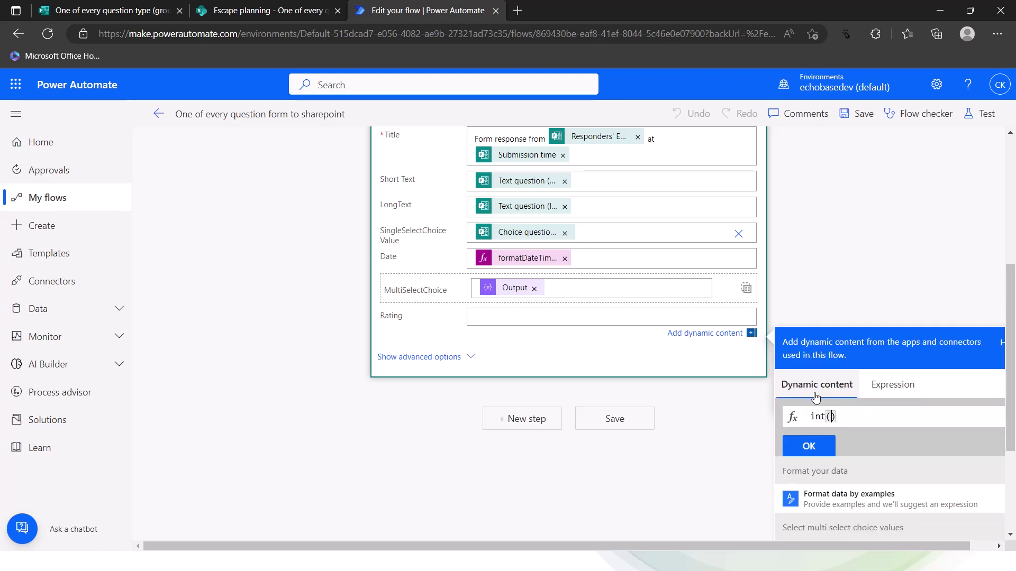
pyautogui.scroll(-6, 831, 498)
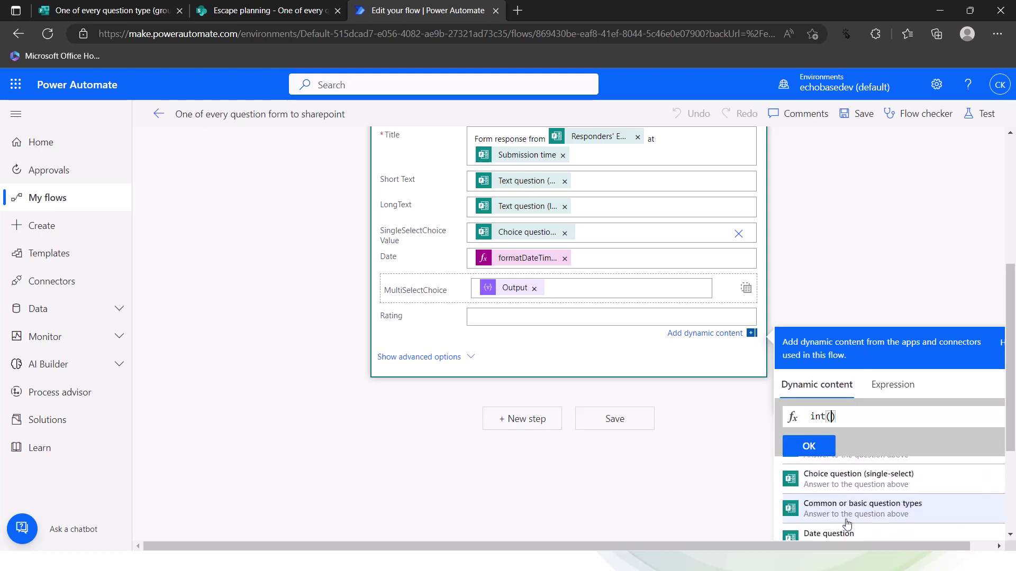
pyautogui.scroll(-3, 844, 518)
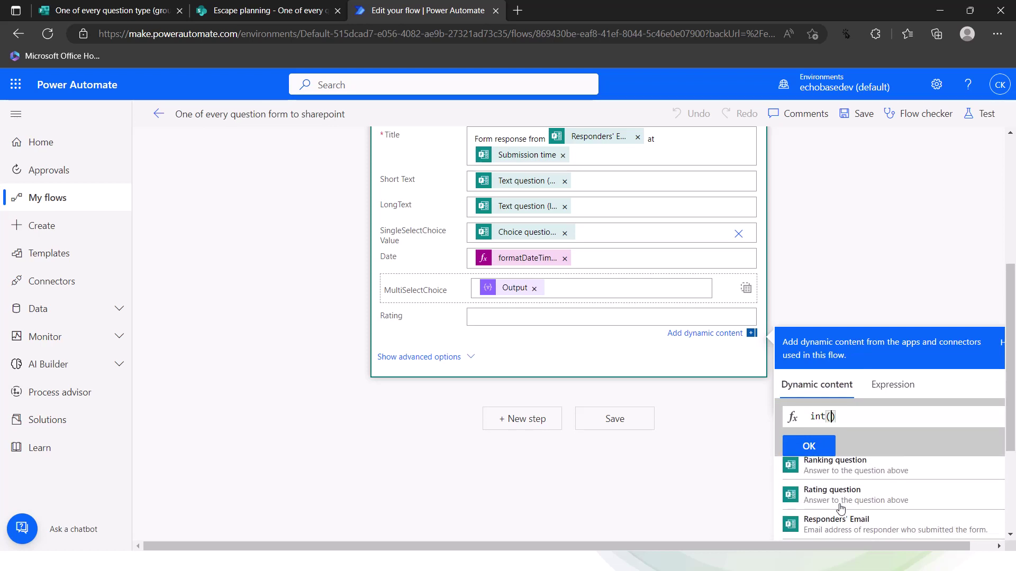
pyautogui.click(834, 495)
pyautogui.click(810, 448)
pyautogui.click(852, 113)
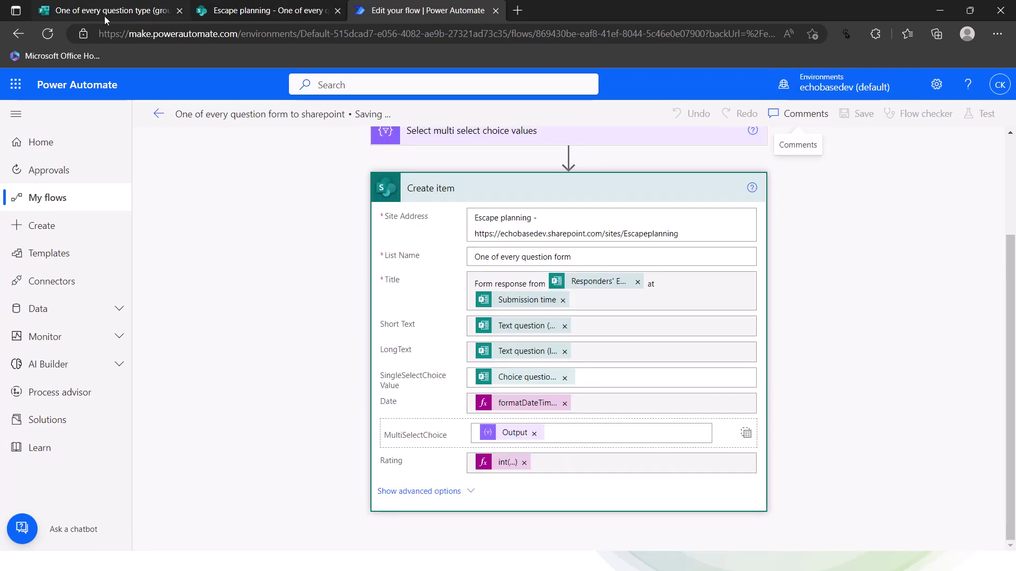
# Return to the form, start another response and answer the short text question with "short" and the long one with "long".
pyautogui.click(121, 12)
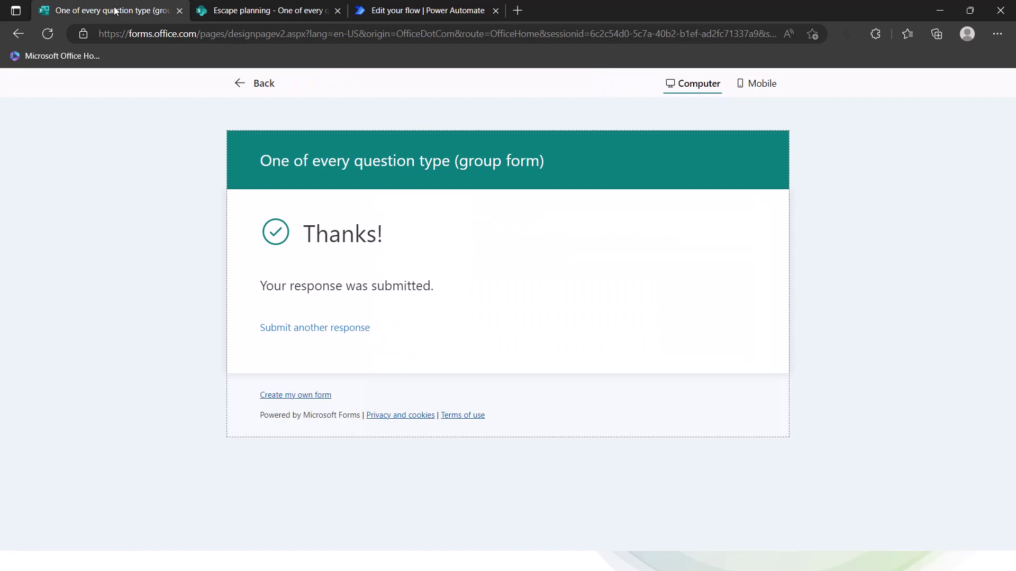
pyautogui.click(319, 328)
pyautogui.click(322, 351)
pyautogui.write('sdhd')
pyautogui.press('BackSpace')
pyautogui.press('BackSpace')
pyautogui.press('BackSpace')
pyautogui.write('jh')
pyautogui.press('BackSpace')
pyautogui.press('BackSpace')
pyautogui.write('hort')
pyautogui.press('Tab')
pyautogui.write('long')
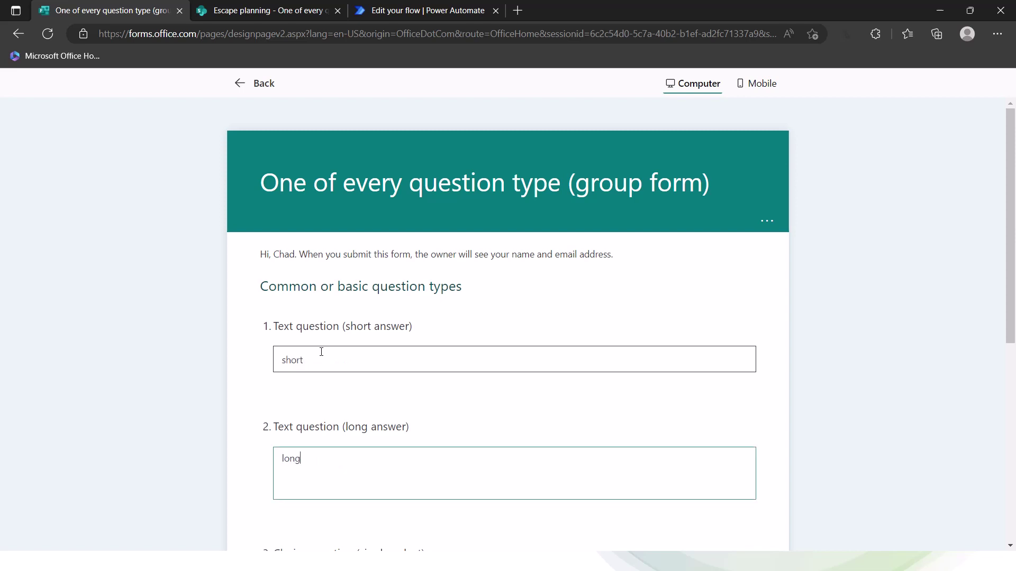
# Choose Choice 1 for the single-select question and set the date question to 12/26/2022.
pyautogui.press('Tab')
pyautogui.press('space')
pyautogui.click(337, 476)
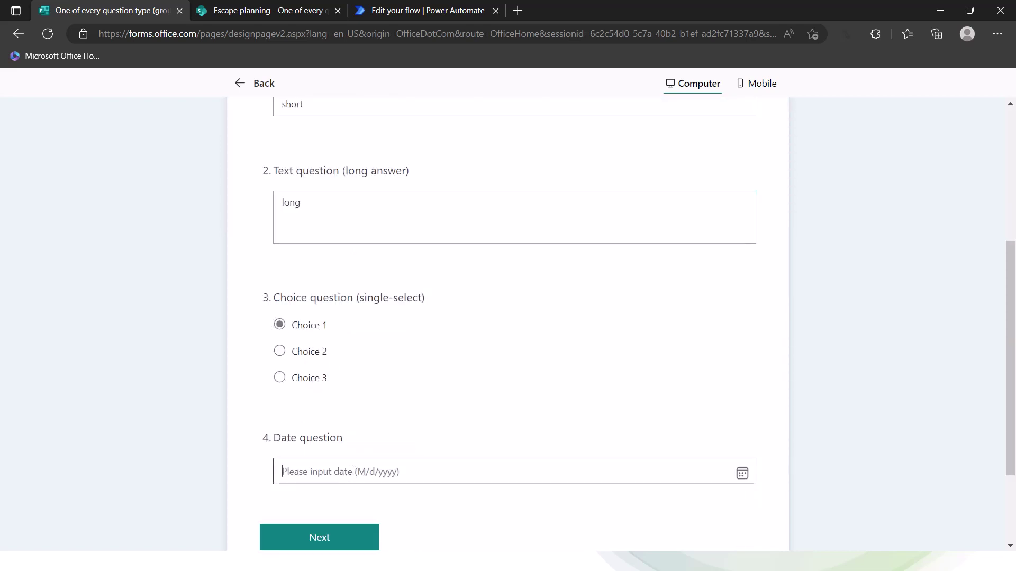
pyautogui.click(325, 413)
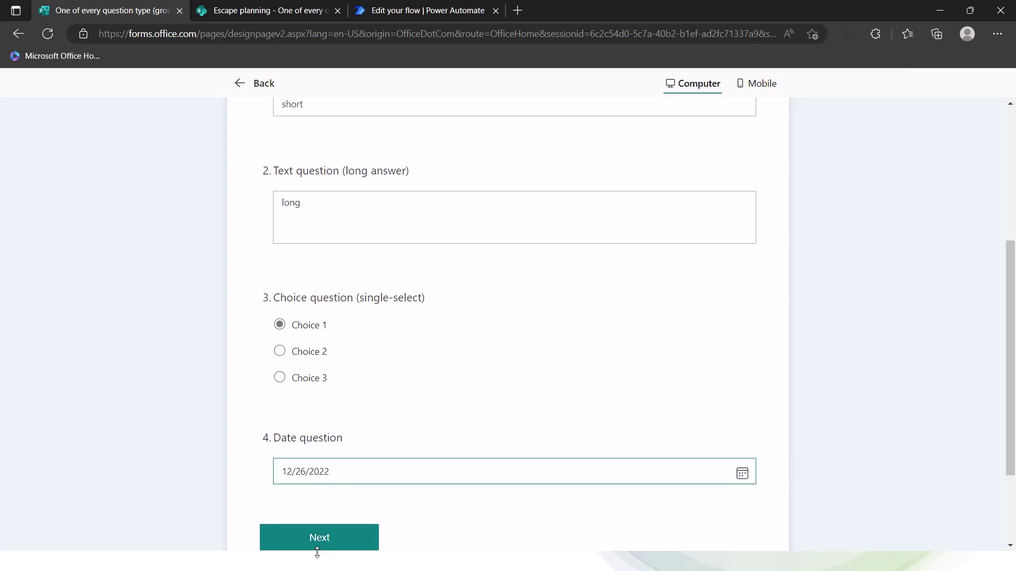
# Continue to the next section, select Choice 1 for the multi-select question, rate 8 for the Rating question and submit the response.
pyautogui.click(317, 545)
pyautogui.click(280, 262)
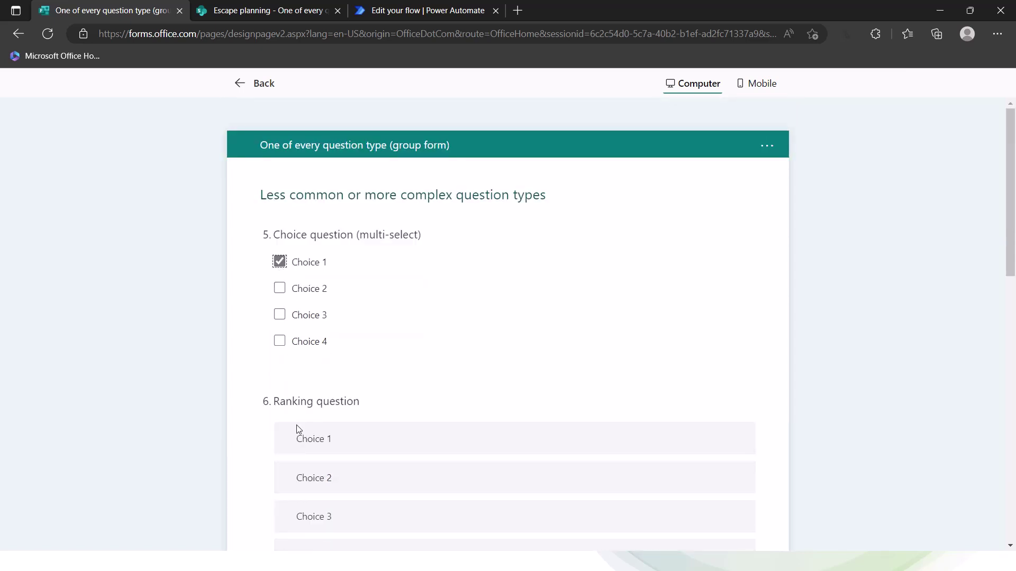
pyautogui.scroll(-4, 317, 503)
pyautogui.scroll(-3, 314, 472)
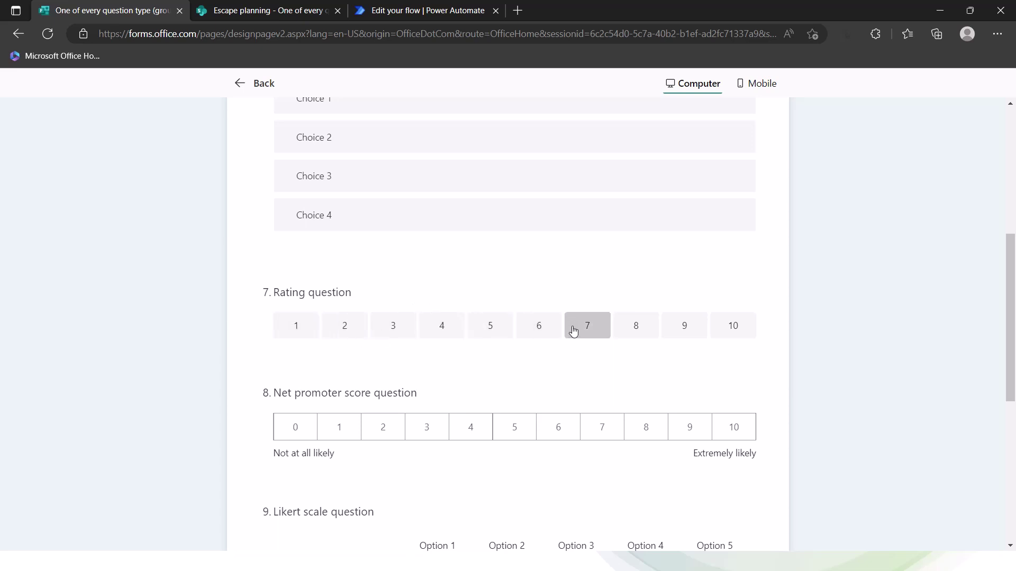
pyautogui.click(637, 331)
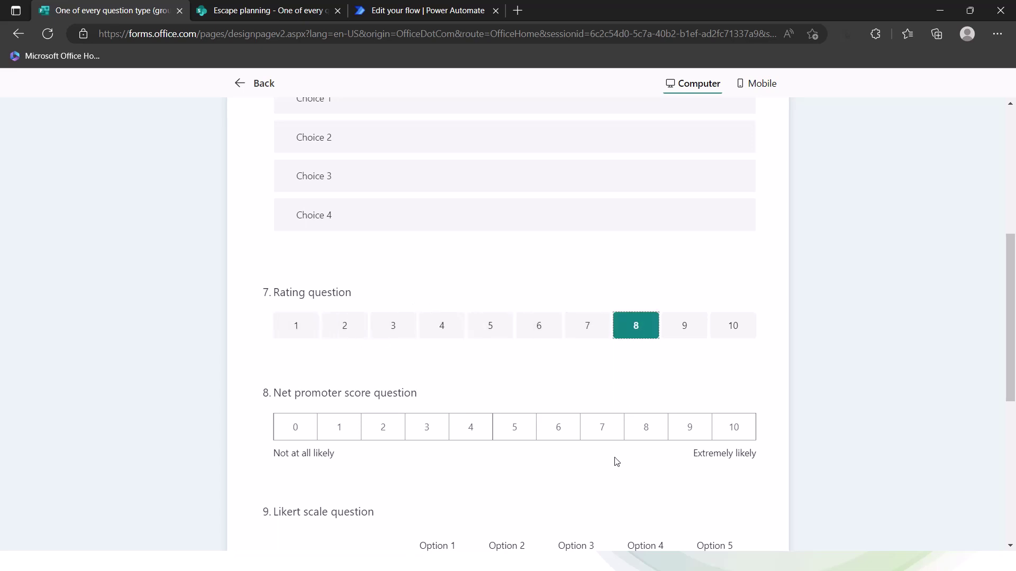
pyautogui.scroll(-6, 615, 455)
pyautogui.click(433, 447)
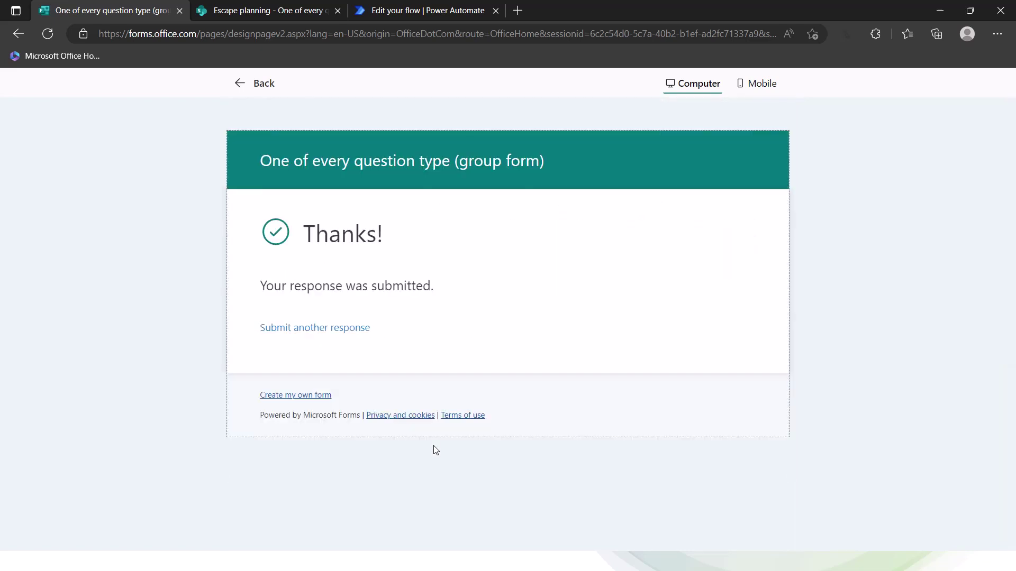
# Reload the SharePoint list to check the new item's Rating column, and switch to the PowerPoint slide show.
pyautogui.click(276, 12)
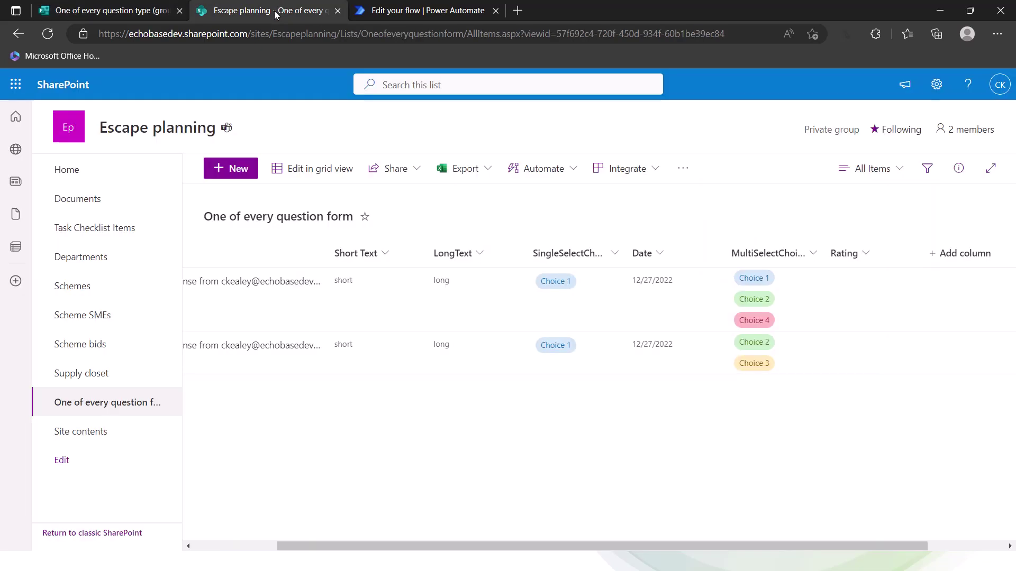
pyautogui.click(52, 35)
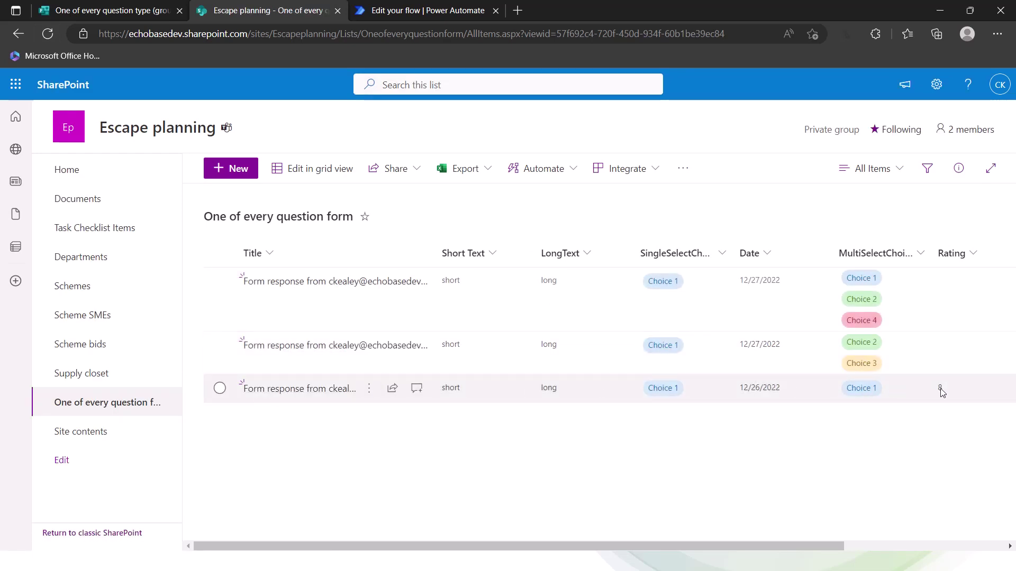
pyautogui.hotkey('ctrl', 'shift', 'Tab')
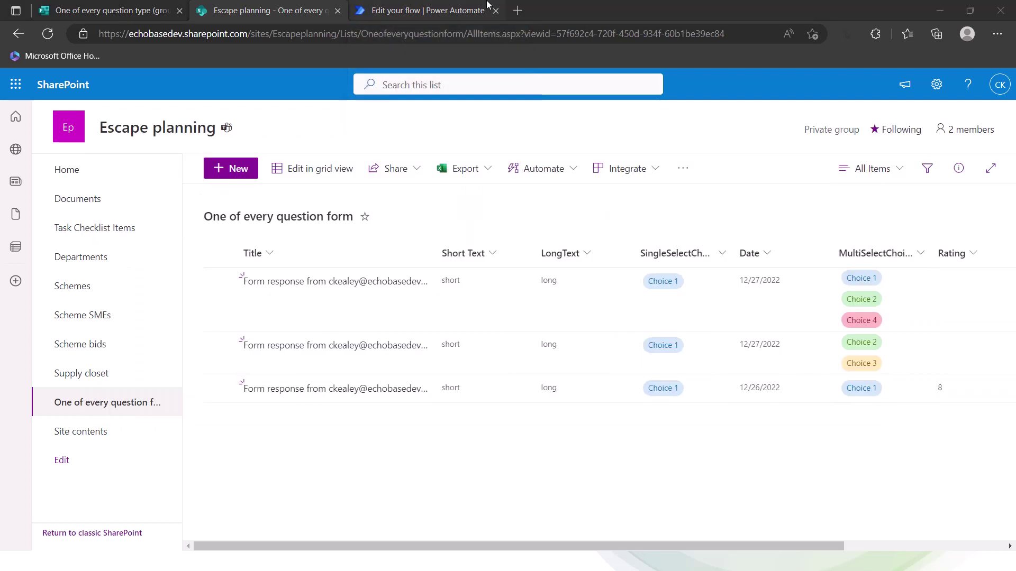
pyautogui.hotkey('alt', 'Tab')
pyautogui.hotkey('alt', 'Tab')
pyautogui.hotkey('alt', 'Tab')
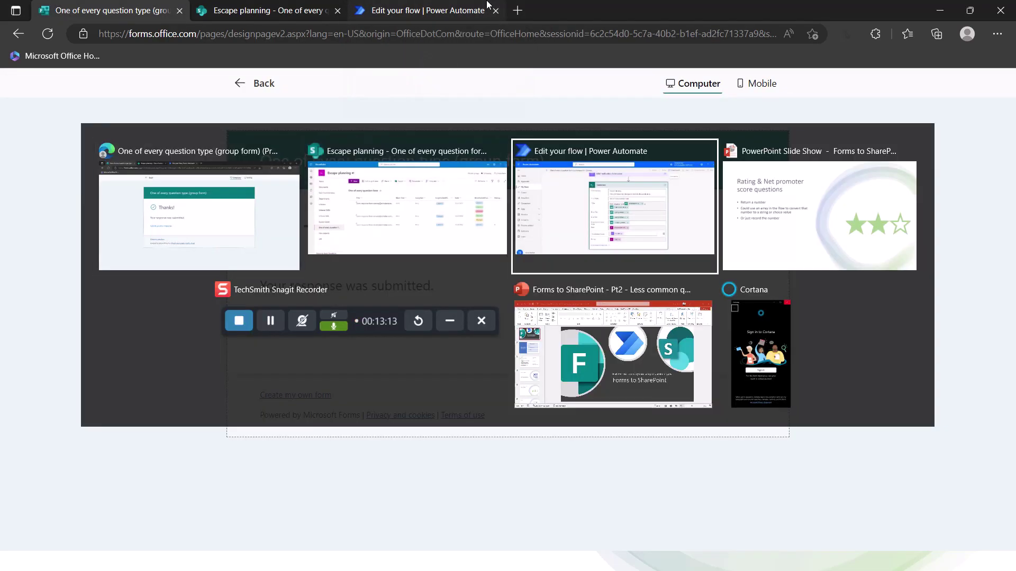
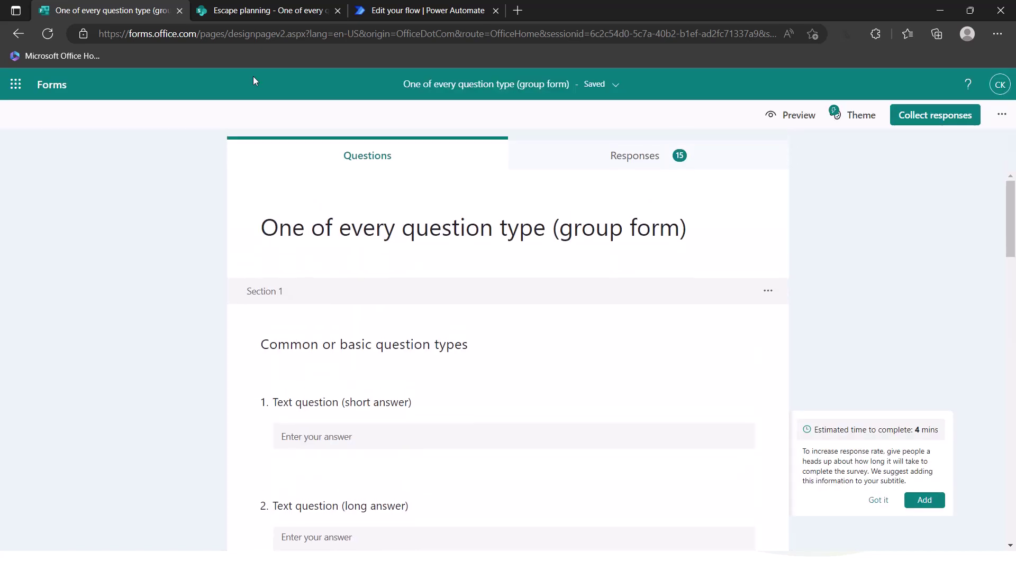
# Preview the form and answer the short text question with "short" and the long one with "long".
pyautogui.scroll(-10, 392, 281)
pyautogui.scroll(-13, 385, 275)
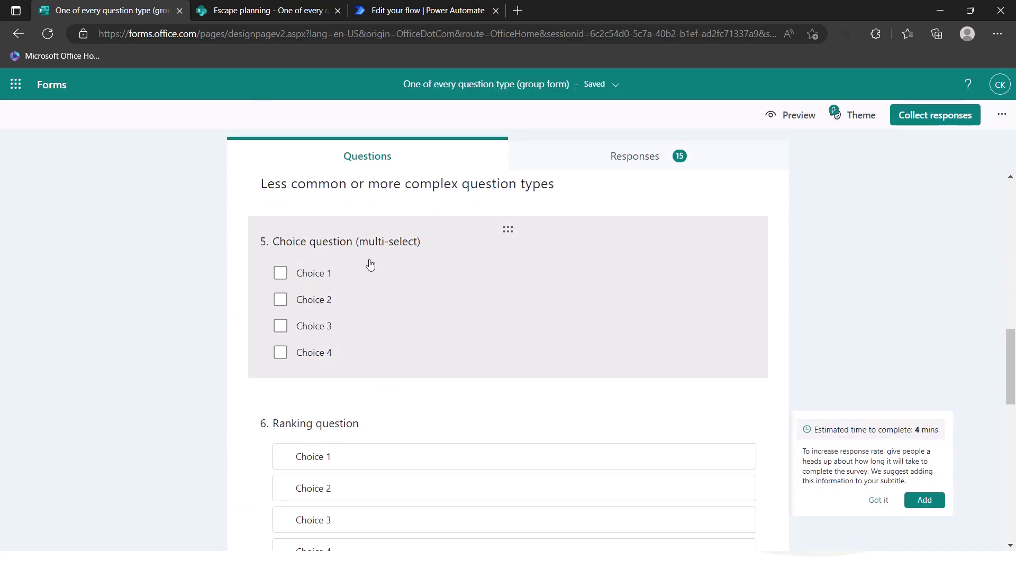
pyautogui.scroll(3, 332, 261)
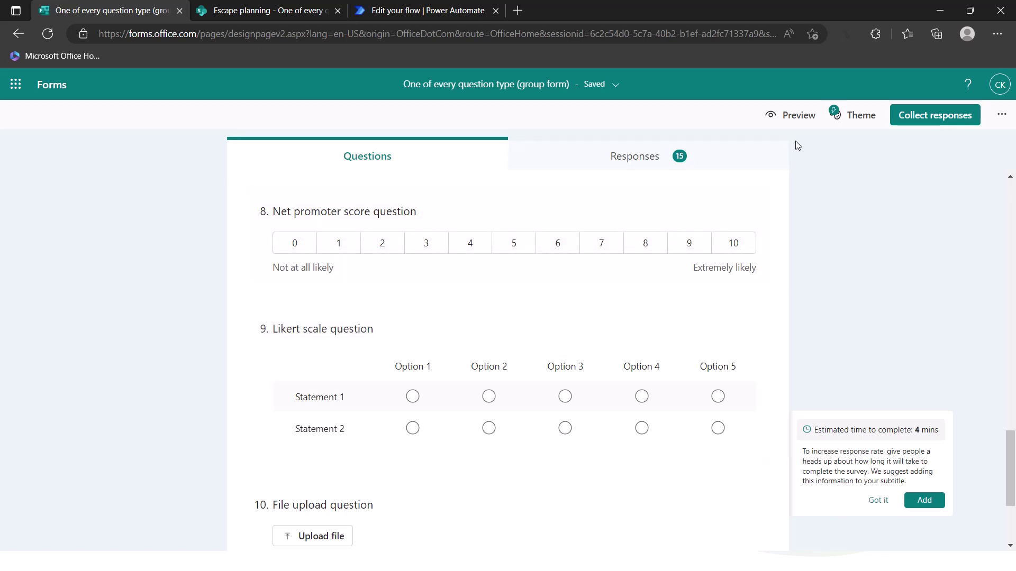
pyautogui.click(799, 116)
pyautogui.click(403, 356)
pyautogui.write('short')
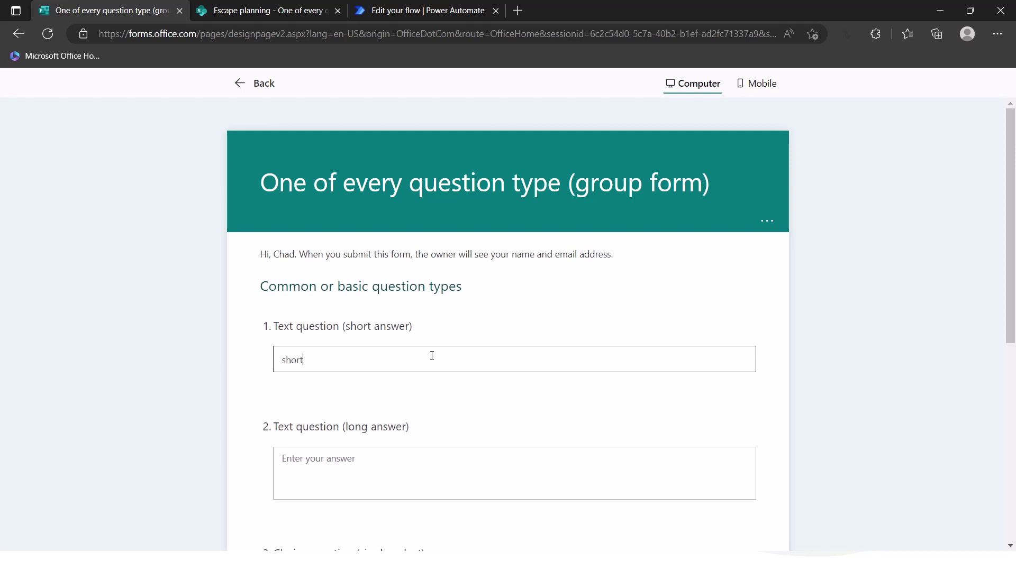
pyautogui.press('Tab')
pyautogui.write('long')
pyautogui.press('Tab')
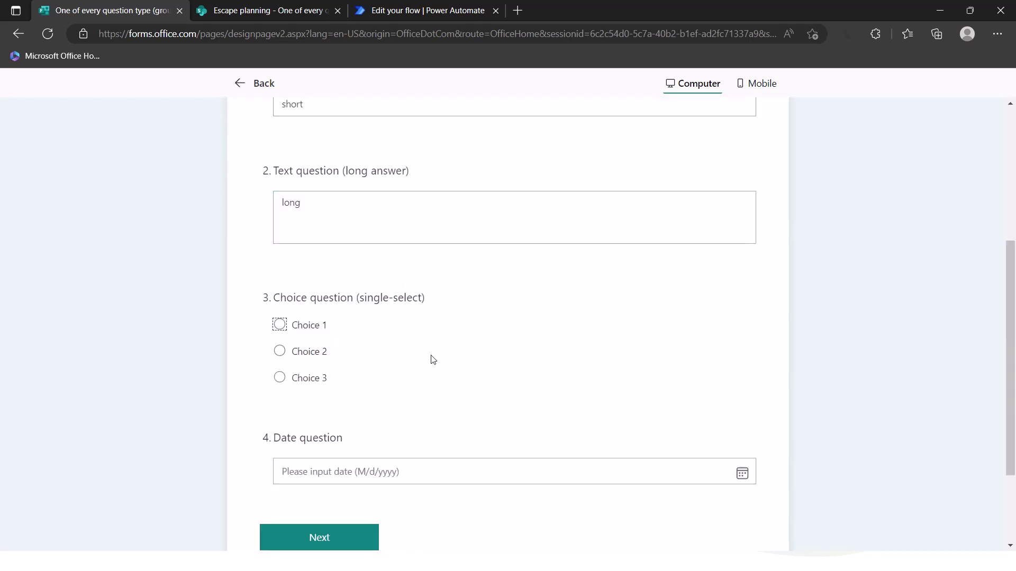
# Choose Choice 1 for the single-select question, set the date to 12/21/2022 and continue to the next section.
pyautogui.click(497, 464)
pyautogui.click(309, 395)
pyautogui.click(322, 538)
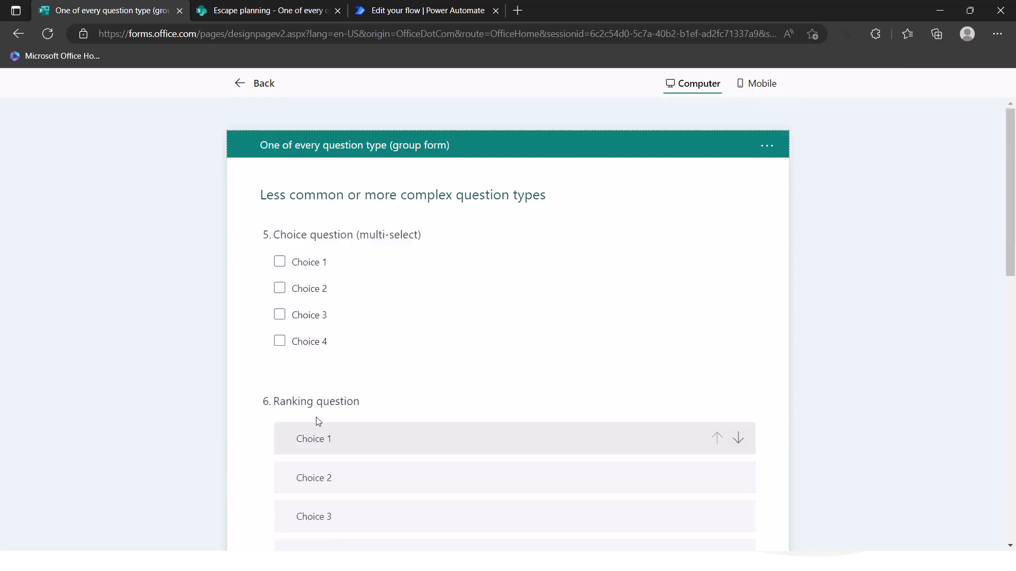
# Select Choice 3 for the multi-select question and give a rating of 6 for the Rating question.
pyautogui.click(280, 314)
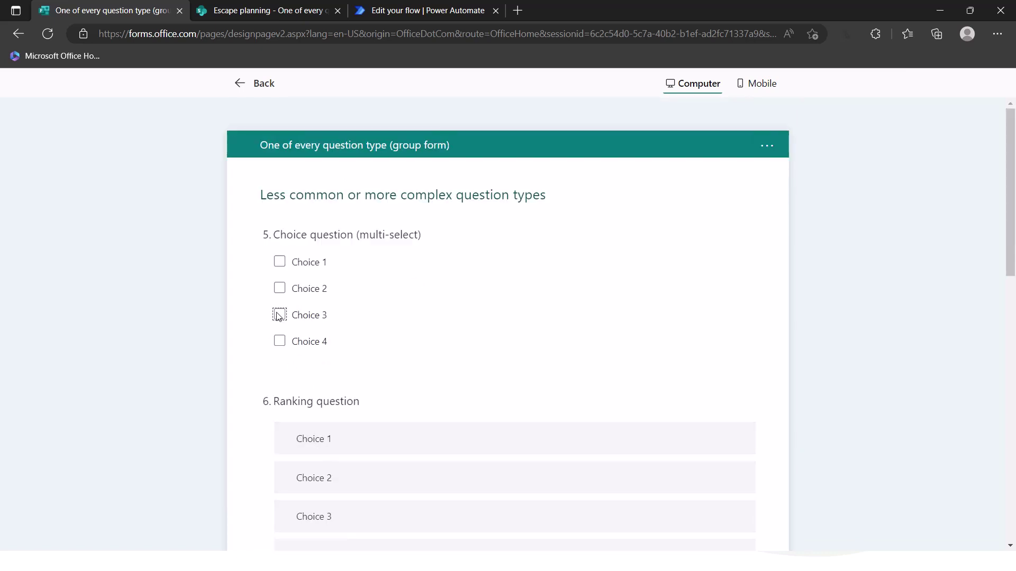
pyautogui.scroll(-1, 321, 463)
pyautogui.scroll(-6, 296, 444)
pyautogui.scroll(-5, 310, 363)
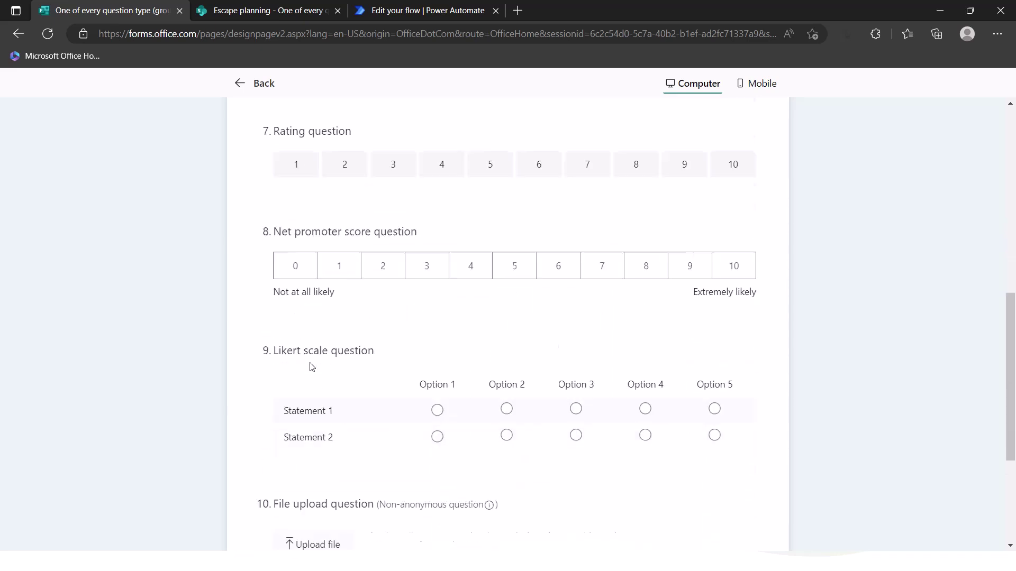
pyautogui.scroll(4, 296, 312)
pyautogui.click(548, 262)
# Answer the Likert question with Option 5 for Statement 1 and Option 2 for Statement 2, and submit the response.
pyautogui.scroll(-4, 456, 458)
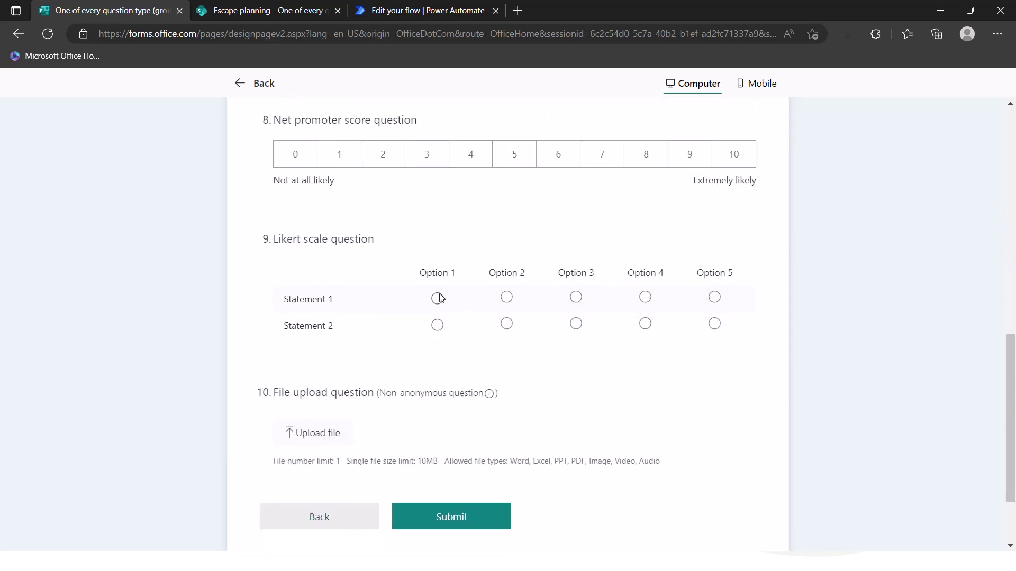
pyautogui.click(714, 297)
pyautogui.click(506, 324)
pyautogui.click(438, 517)
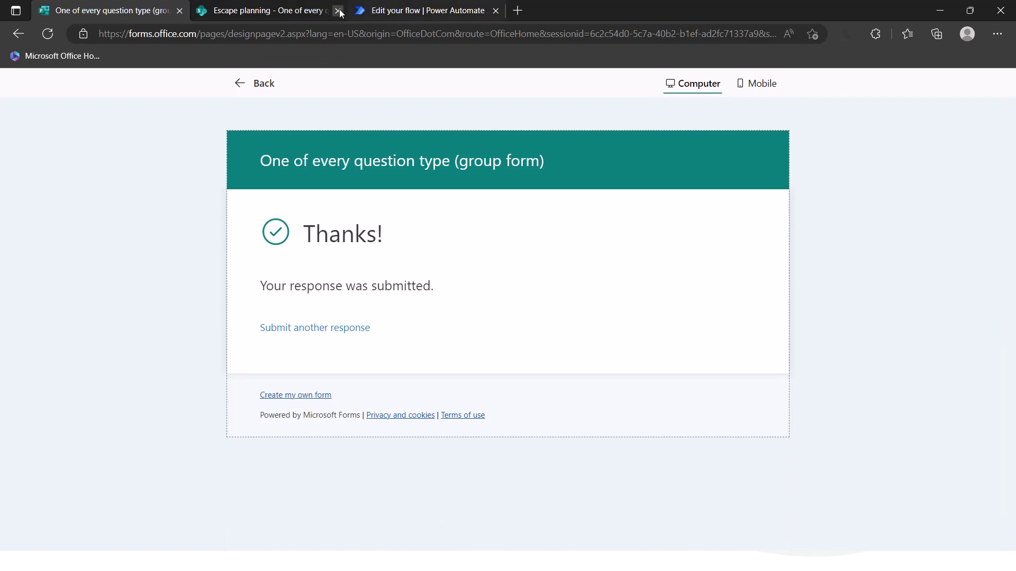
# Switch to Power Automate, open the flow's latest run from the run history and expand Get response details.
pyautogui.click(373, 17)
pyautogui.click(158, 113)
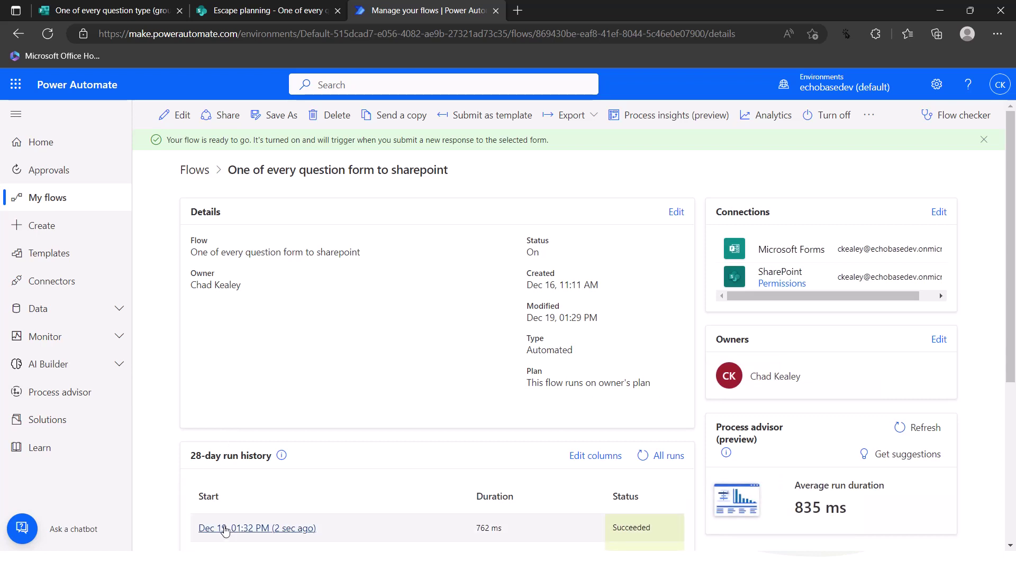
pyautogui.click(227, 529)
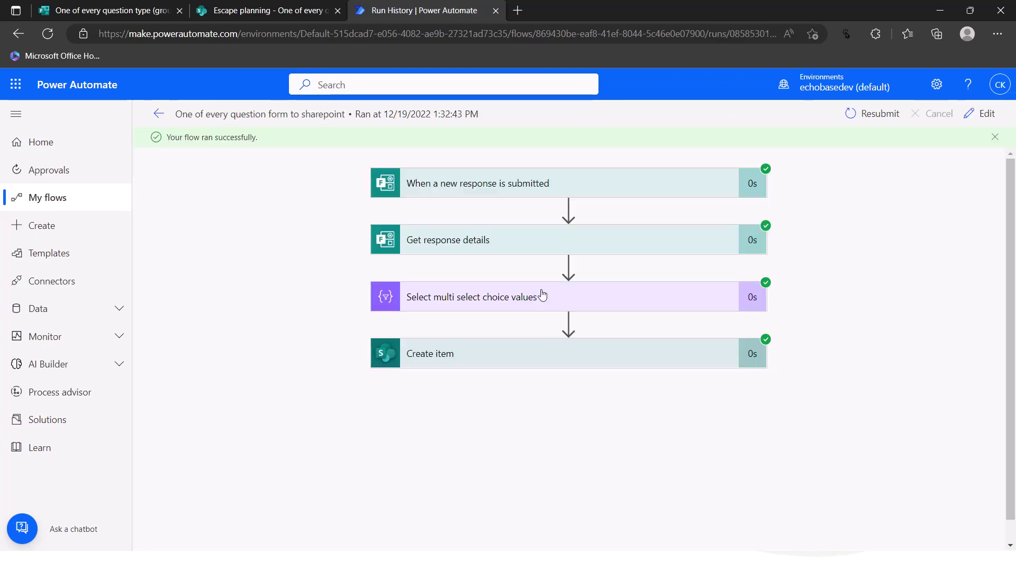
pyautogui.click(587, 244)
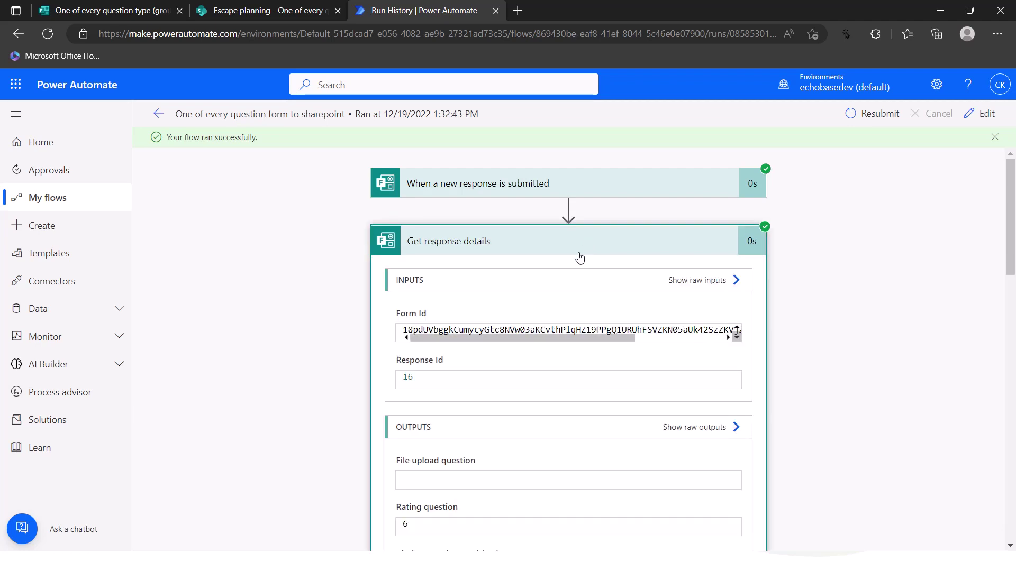
# Examine how the Get response details outputs record the Likert answers for Statement 1 and Statement 2.
pyautogui.scroll(-6, 484, 381)
pyautogui.scroll(-2, 458, 407)
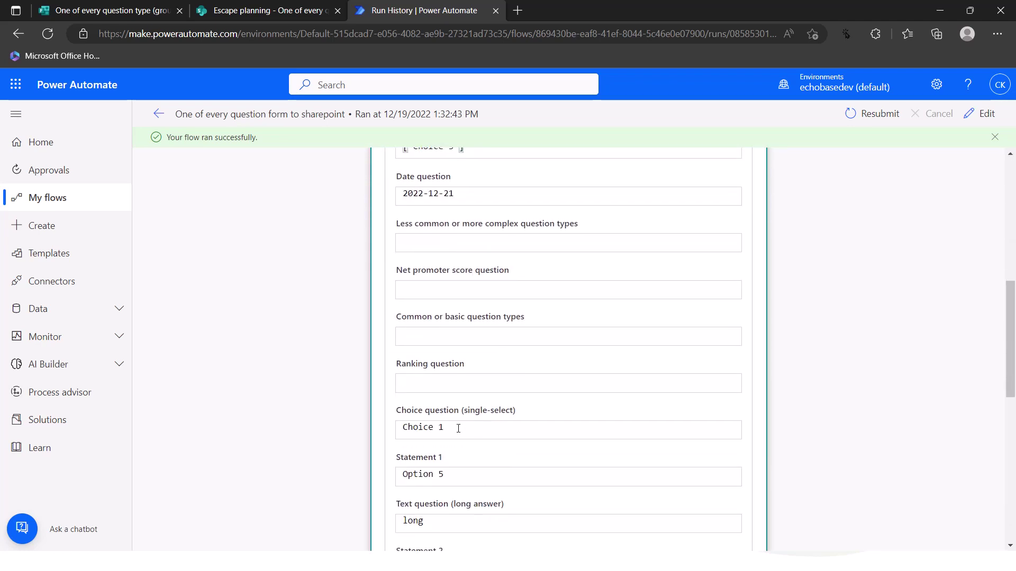
pyautogui.moveTo(394, 459); pyautogui.dragTo(446, 461)
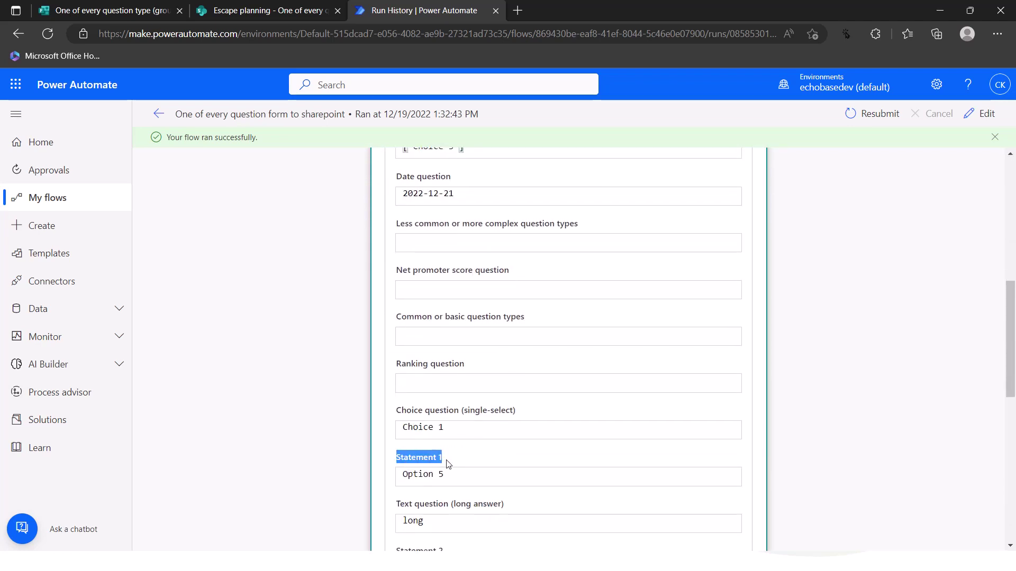
pyautogui.scroll(-2, 424, 461)
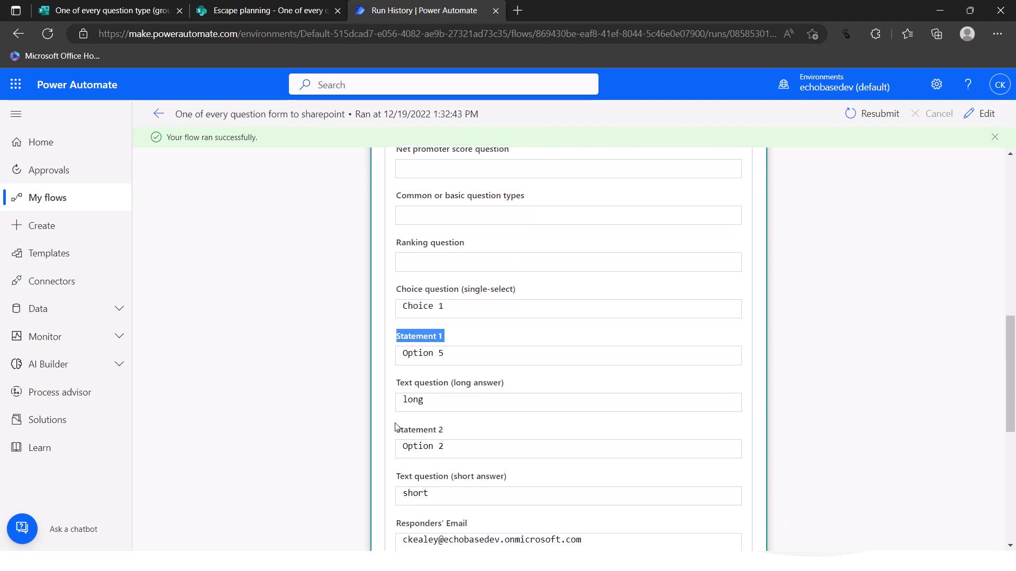
pyautogui.moveTo(395, 431); pyautogui.dragTo(445, 431)
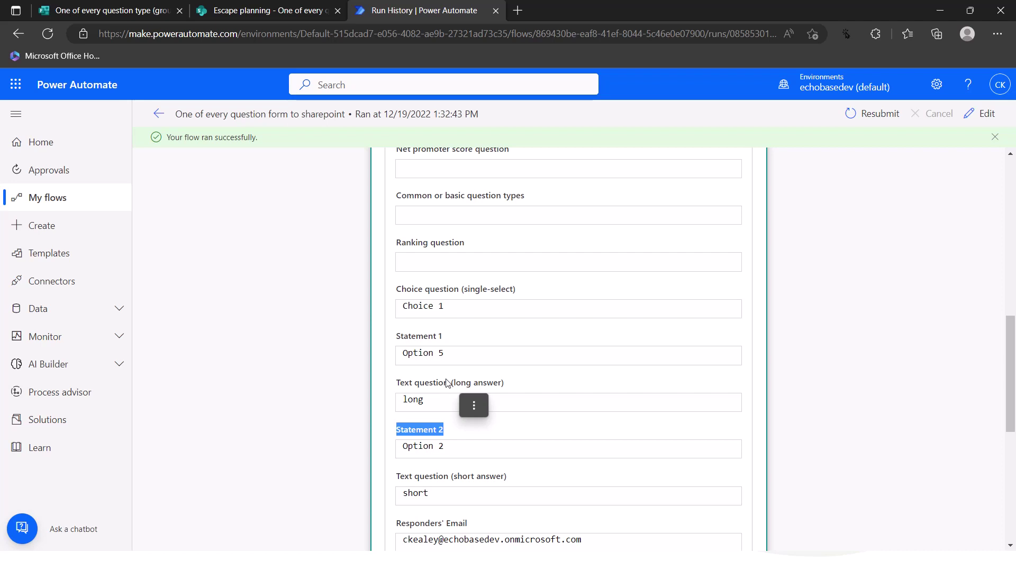
pyautogui.scroll(5, 468, 370)
pyautogui.scroll(5, 467, 365)
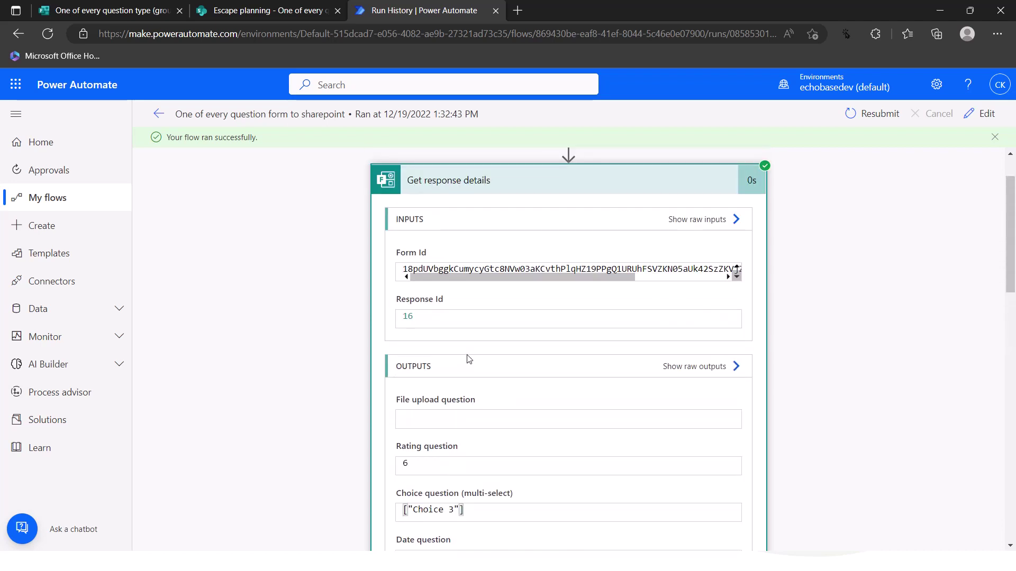
pyautogui.scroll(-3, 508, 196)
pyautogui.scroll(5, 567, 200)
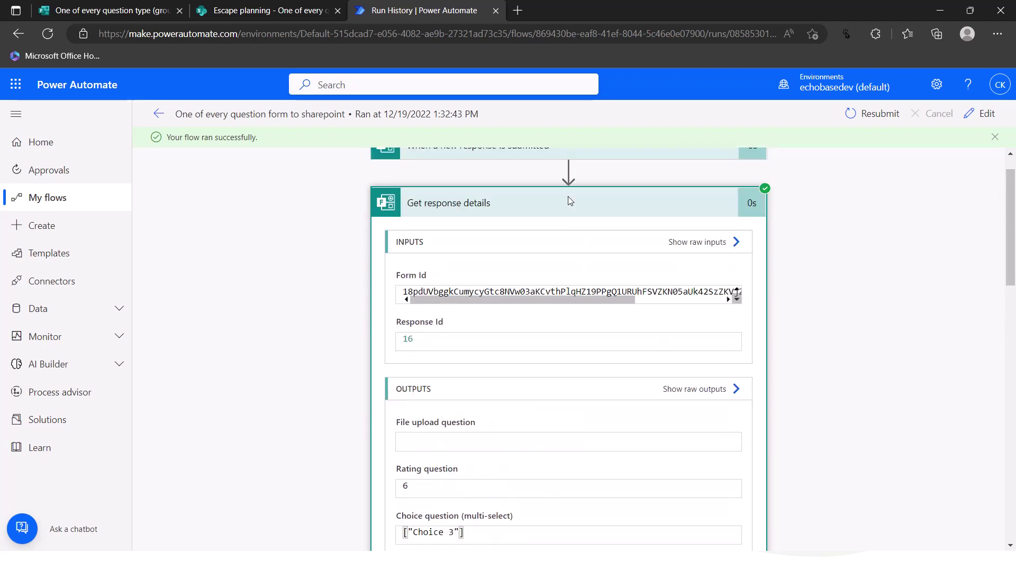
# Show the raw outputs of Get response details, highlight the Option 2 answer's question ID, and return to the PowerPoint slide show.
pyautogui.click(709, 427)
pyautogui.scroll(-4, 802, 417)
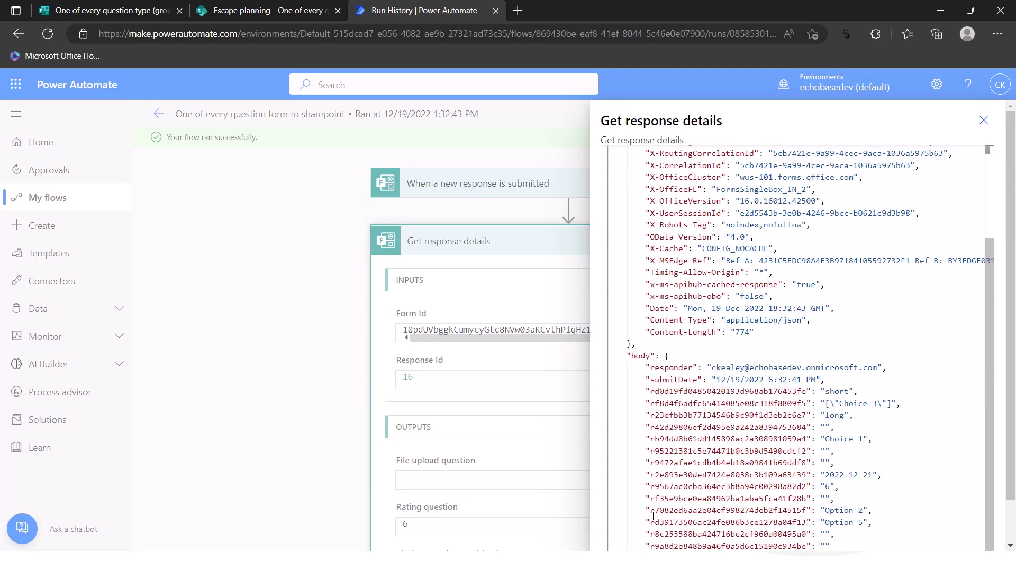
pyautogui.moveTo(650, 511); pyautogui.dragTo(807, 511)
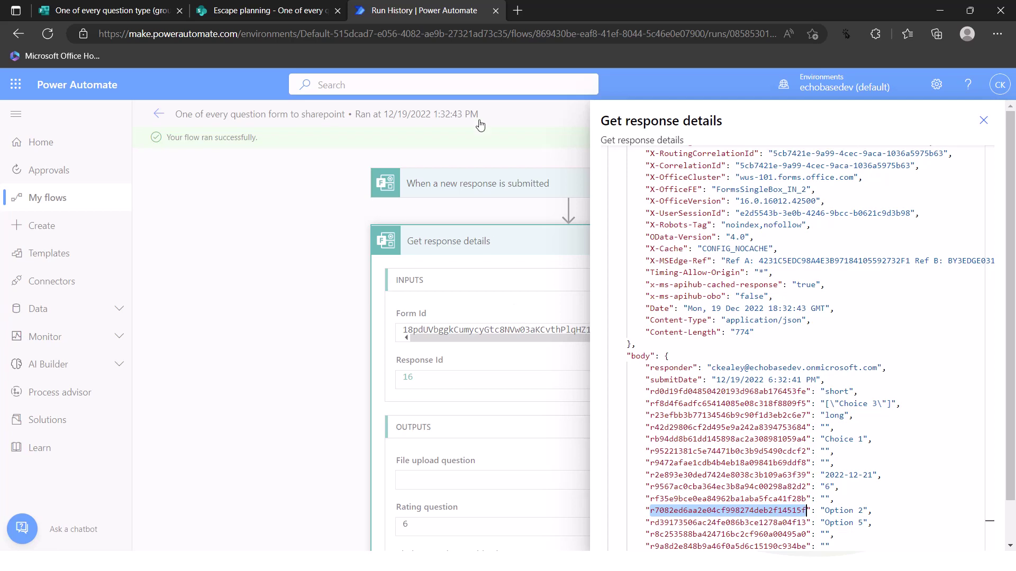
pyautogui.hotkey('alt', 'Tab')
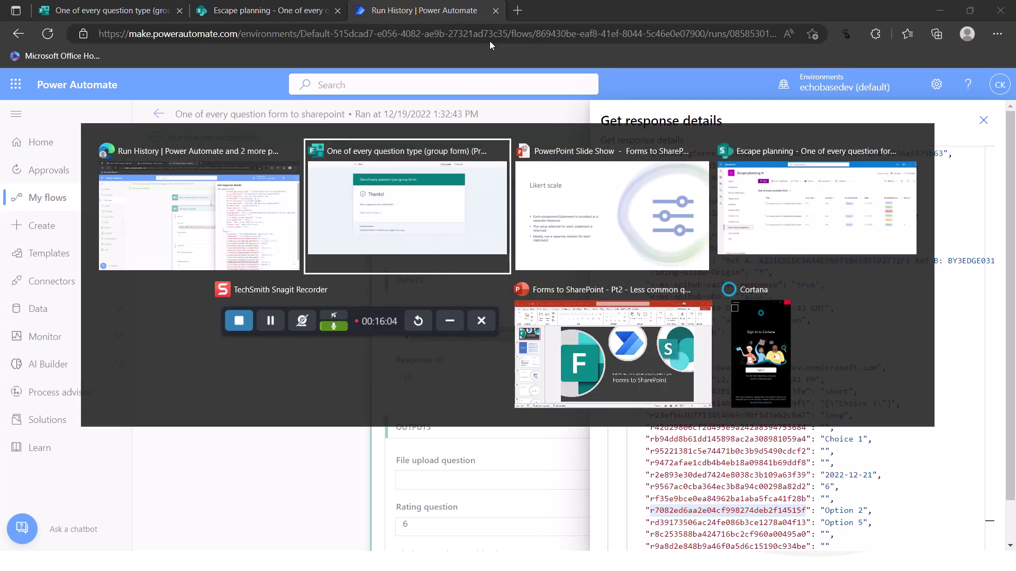
pyautogui.hotkey('alt', 'Tab')
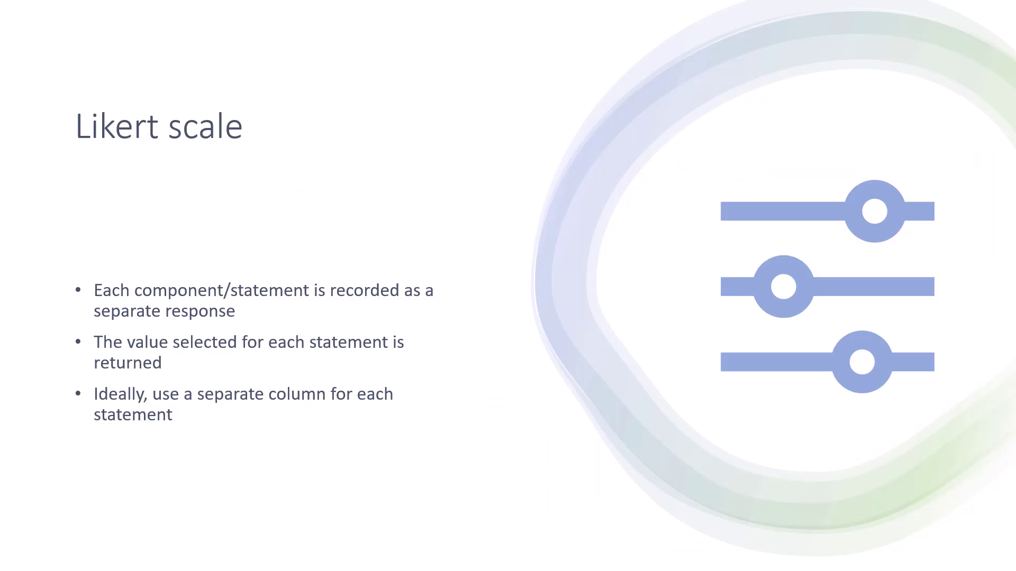